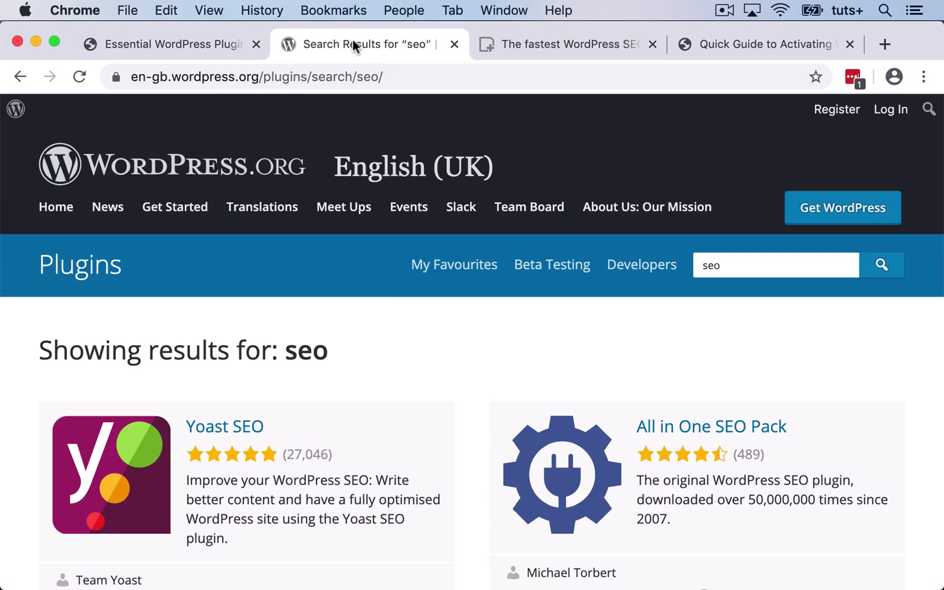
Step: Look through the SEO plugin search results and The SEO Framework's website
{"action": "scroll", "coordinate": [448, 309], "scroll_direction": "down", "scroll_amount": 5}
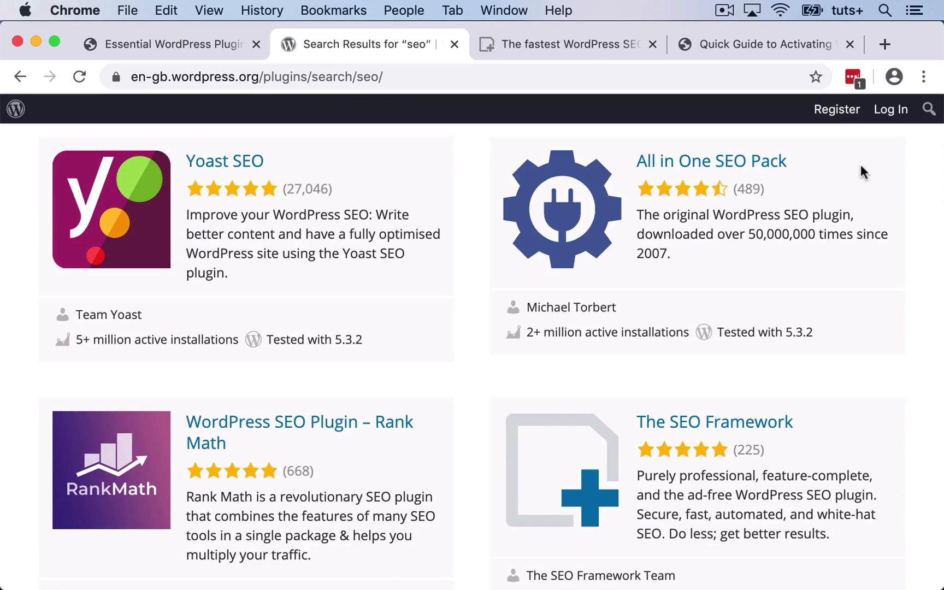
{"action": "left_click", "coordinate": [571, 42]}
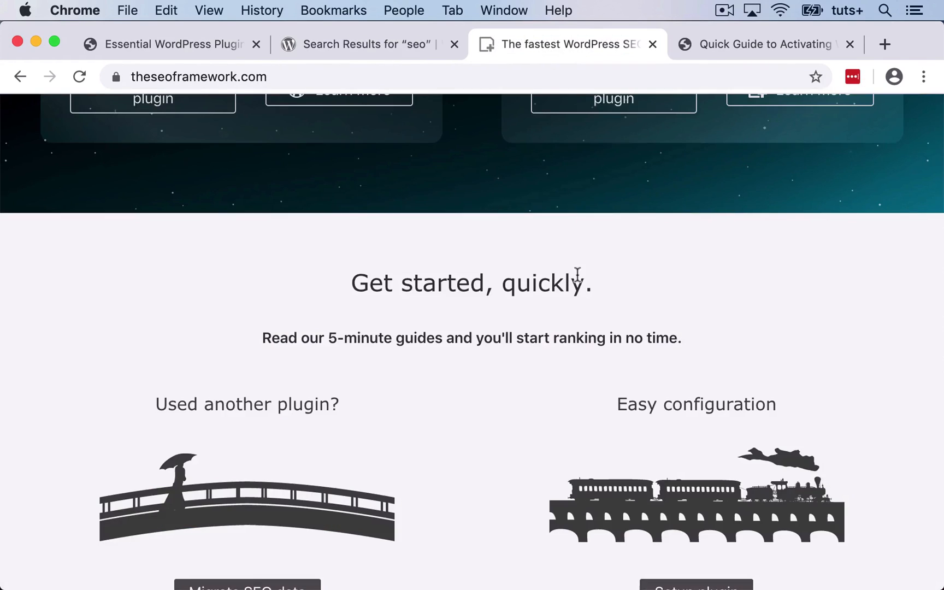
{"action": "scroll", "coordinate": [578, 276], "scroll_direction": "up", "scroll_amount": 10}
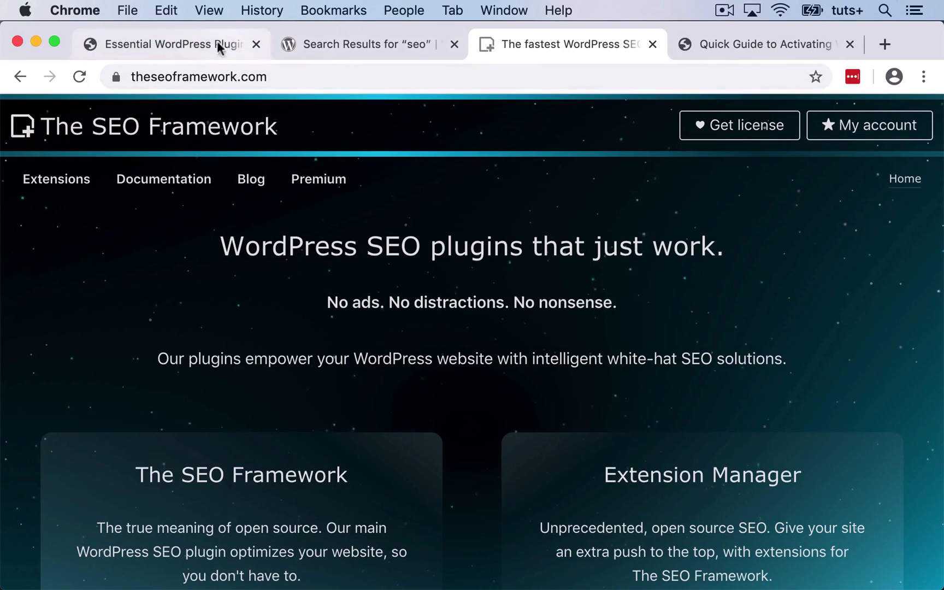
Step: Open the Essential WordPress Plugins site's admin dashboard and search for new plugins matching "seo"
{"action": "left_click", "coordinate": [191, 45]}
{"action": "left_click", "coordinate": [162, 111]}
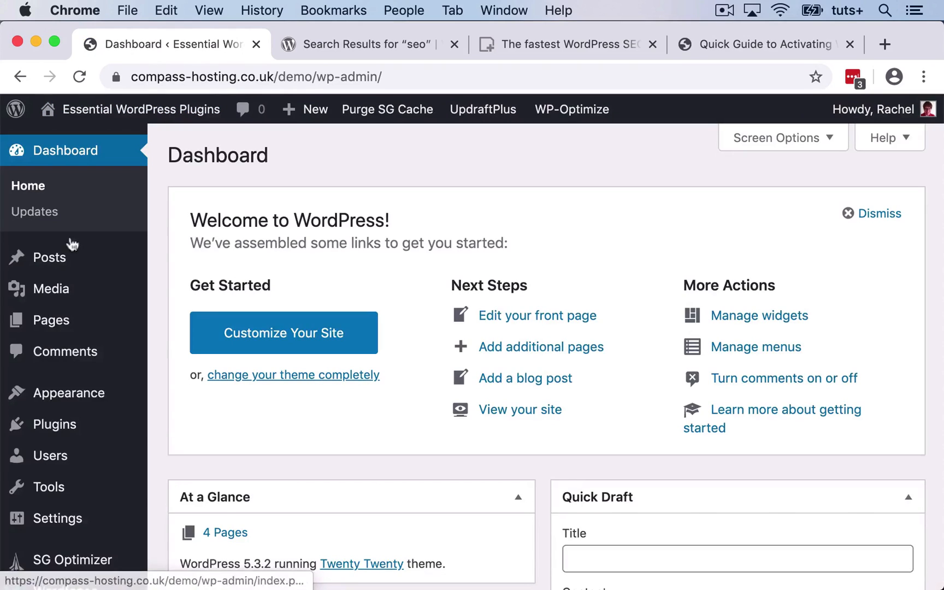
{"action": "left_click", "coordinate": [54, 424]}
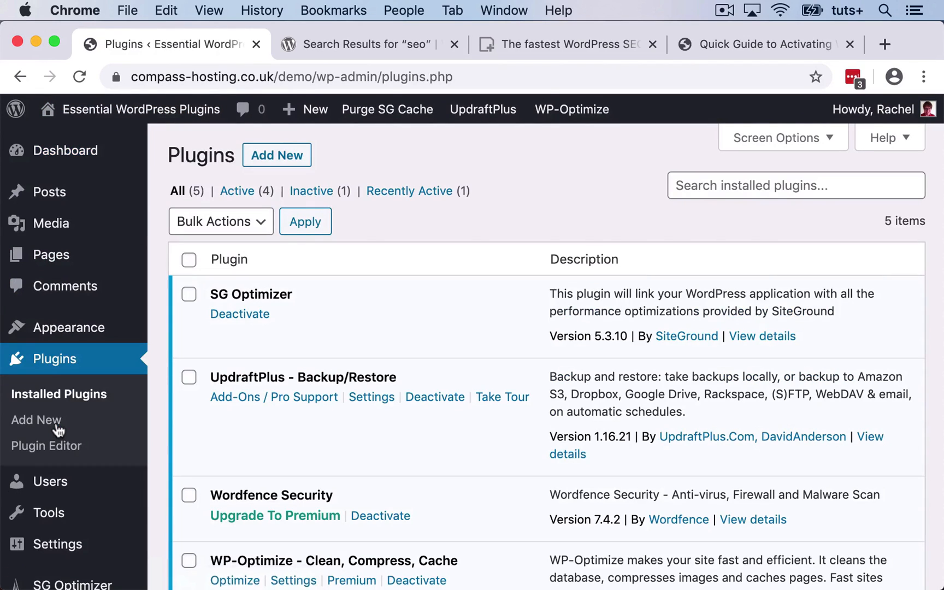
{"action": "left_click", "coordinate": [57, 422]}
{"action": "left_click", "coordinate": [723, 208]}
{"action": "type", "text": "seo"}
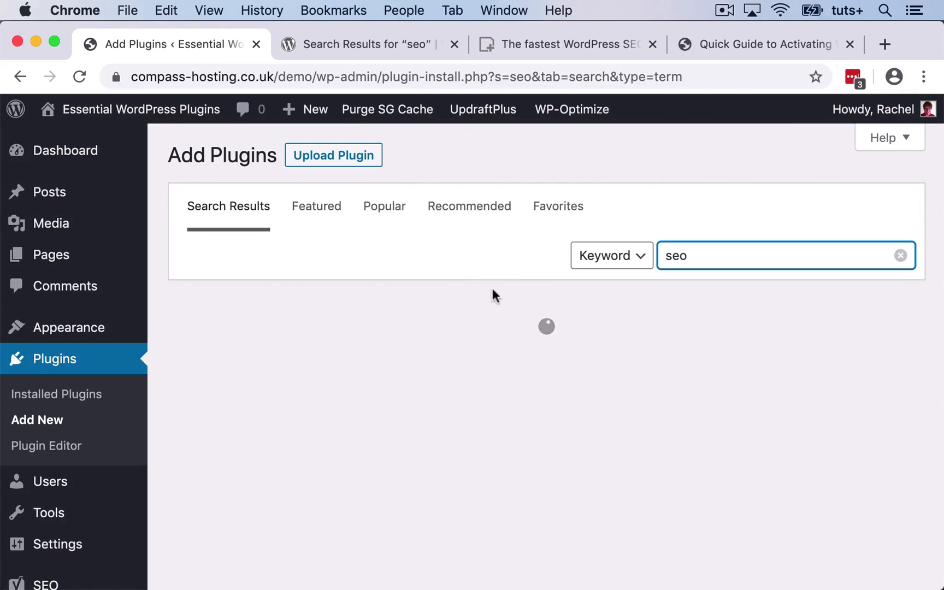
Step: Install and activate The SEO Framework plugin from the search results
{"action": "scroll", "coordinate": [492, 269], "scroll_direction": "down", "scroll_amount": 7}
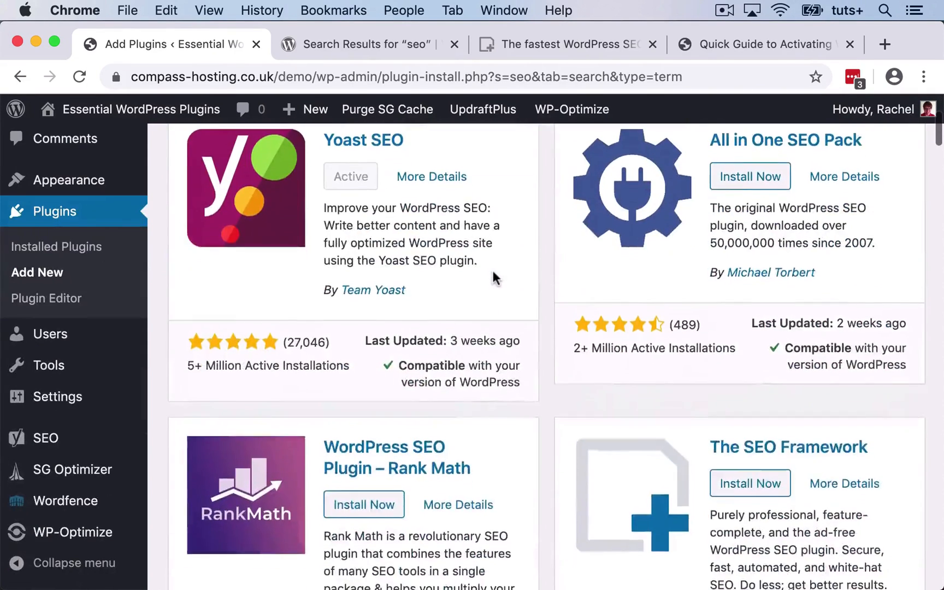
{"action": "left_click", "coordinate": [754, 330]}
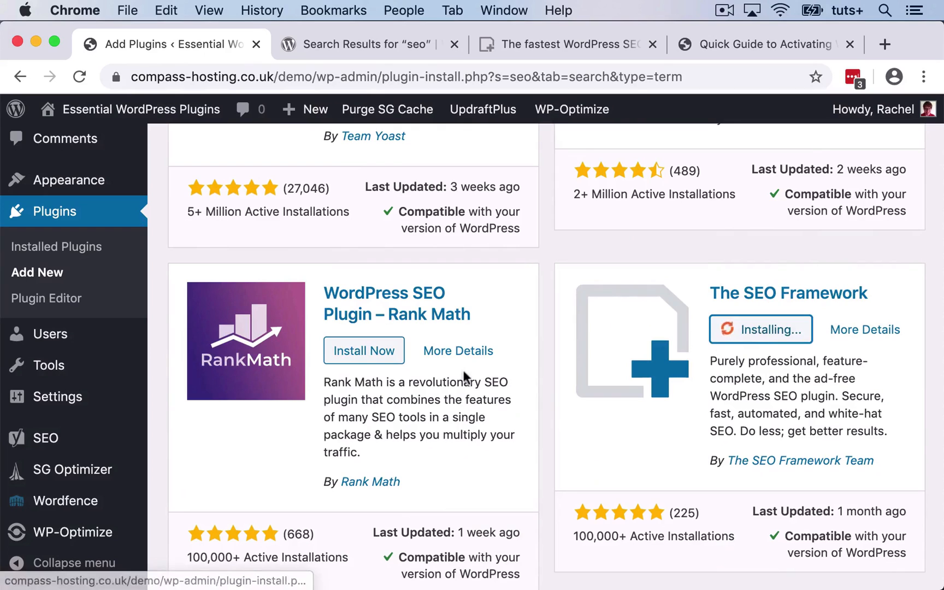
{"action": "left_click", "coordinate": [742, 333]}
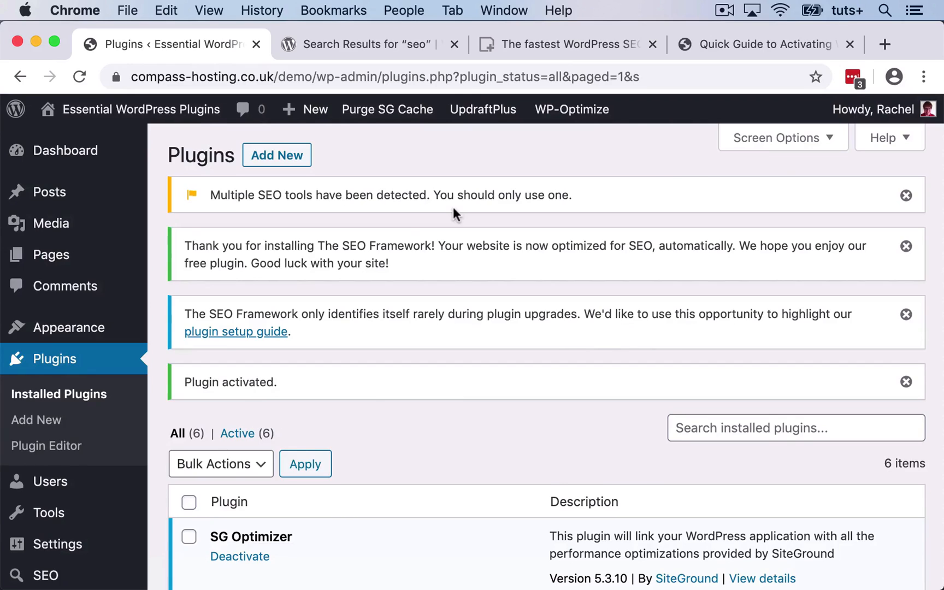
Step: Deactivate the Yoast SEO plugin and consult the SEO data migration guide on The SEO Framework's website
{"action": "scroll", "coordinate": [356, 377], "scroll_direction": "down", "scroll_amount": 10}
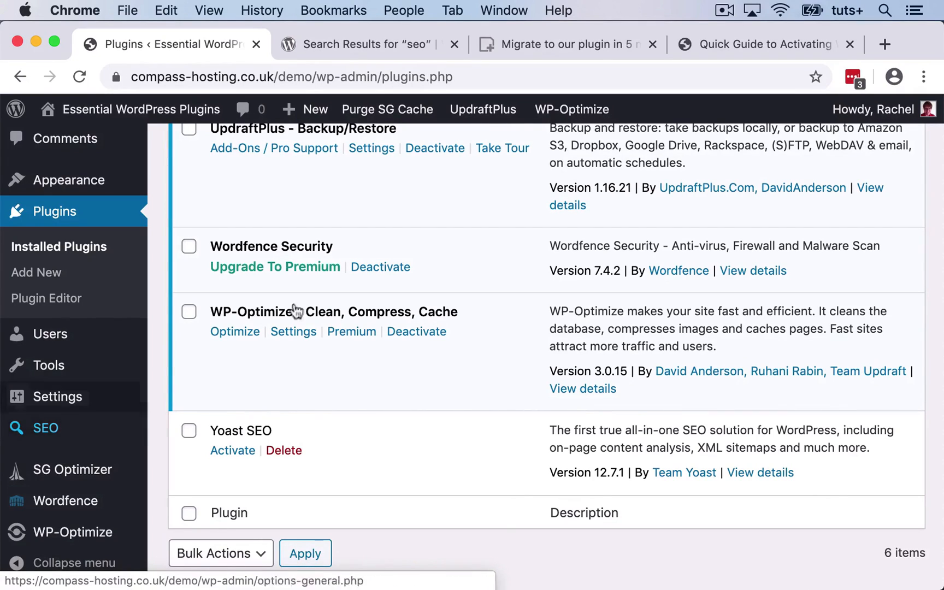
{"action": "left_click", "coordinate": [567, 44]}
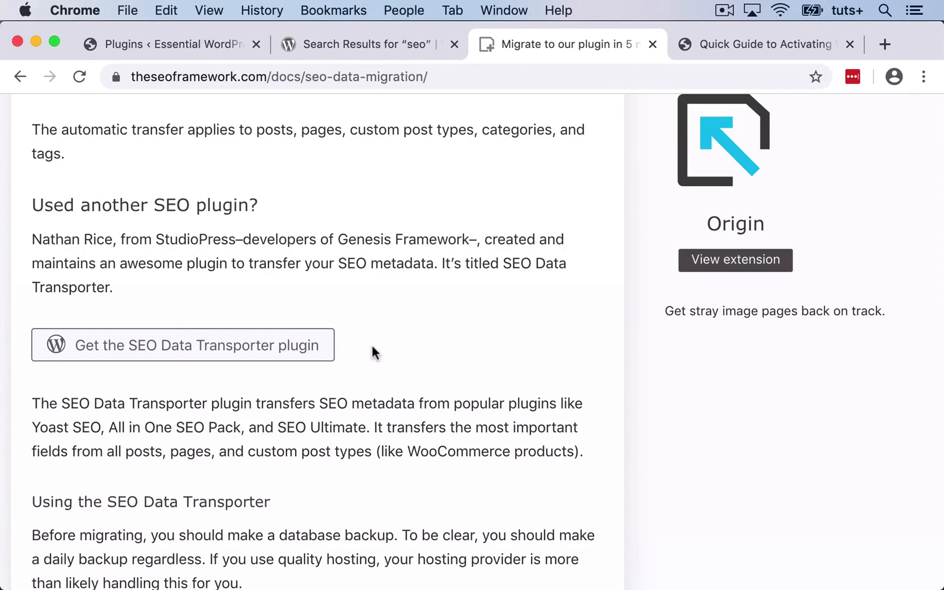
{"action": "left_click", "coordinate": [195, 45]}
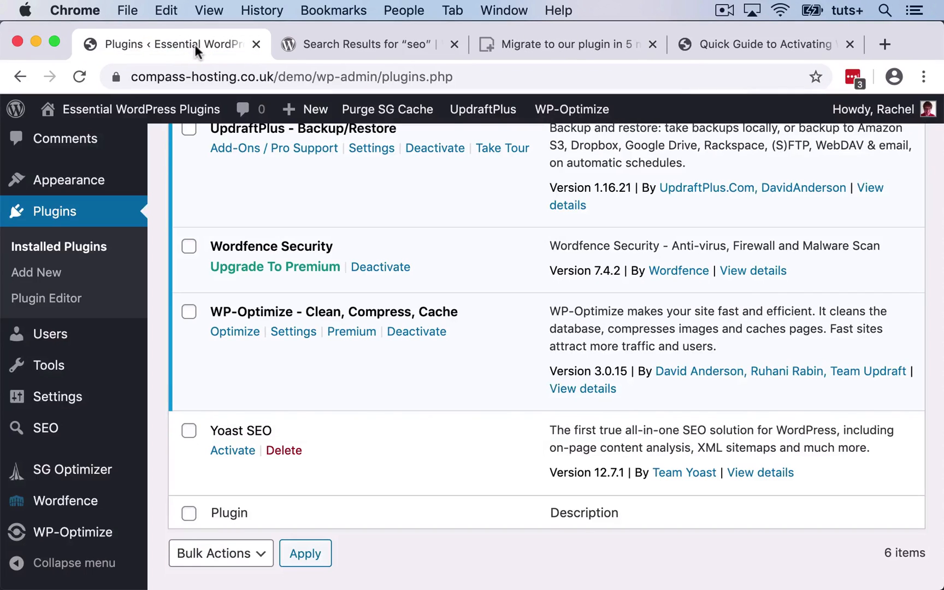
Step: Open The SEO Framework's settings and review the SEO Bar and counter options in the general layout settings
{"action": "left_click", "coordinate": [49, 430]}
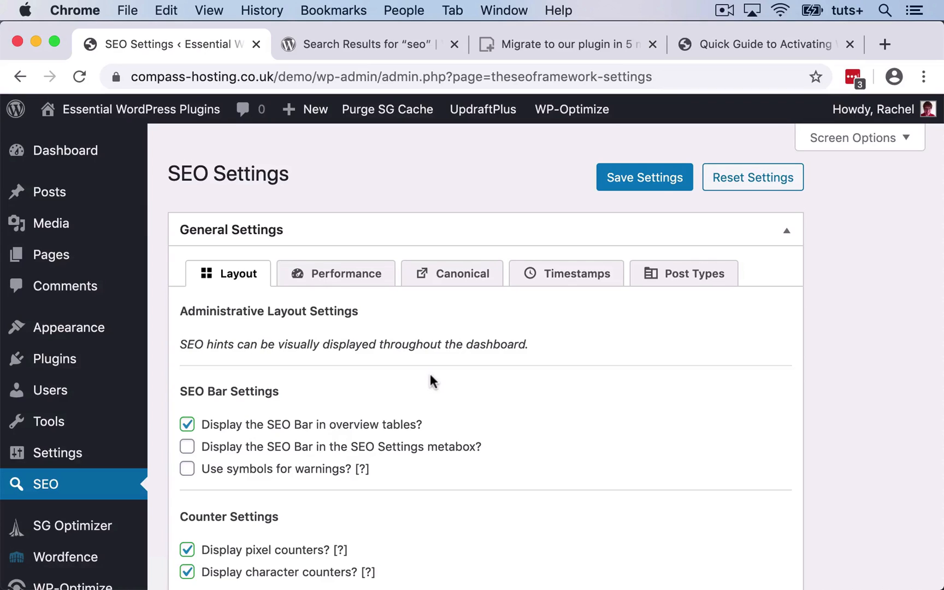
{"action": "scroll", "coordinate": [432, 380], "scroll_direction": "down", "scroll_amount": 4}
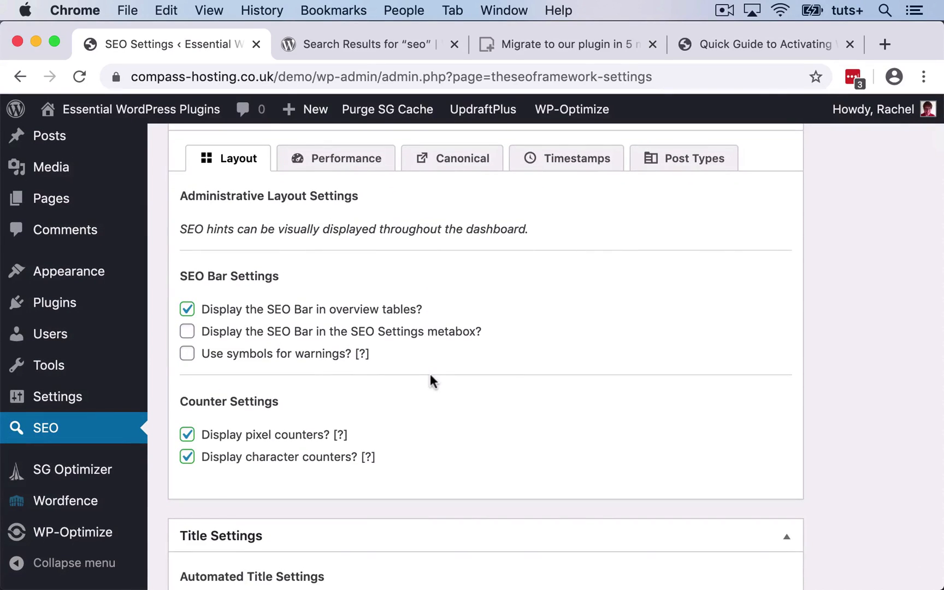
{"action": "scroll", "coordinate": [430, 377], "scroll_direction": "down", "scroll_amount": 2}
{"action": "scroll", "coordinate": [432, 381], "scroll_direction": "up", "scroll_amount": 2}
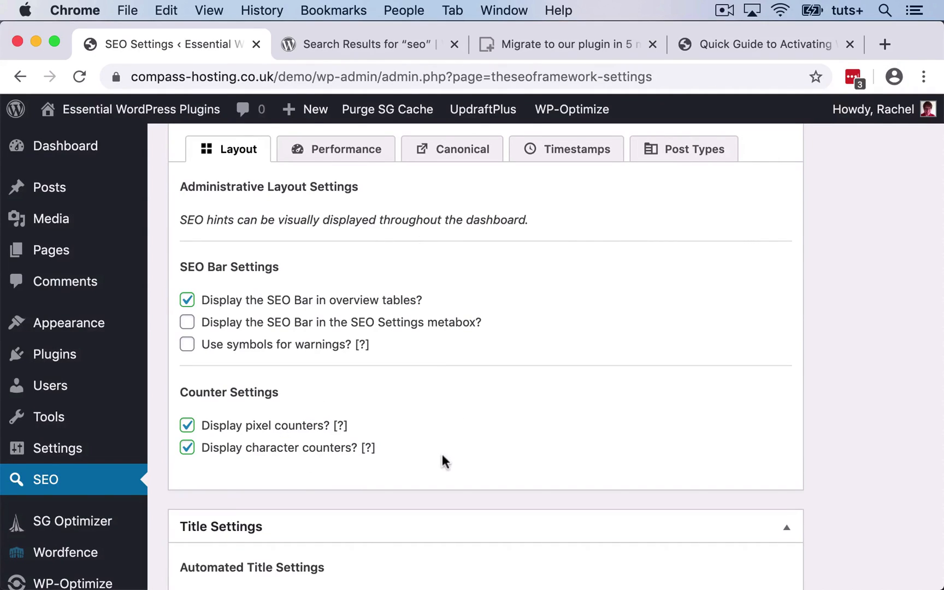
Step: Examine the general, additions and prefixes options of the title settings, plus the automated description settings
{"action": "scroll", "coordinate": [443, 459], "scroll_direction": "down", "scroll_amount": 6}
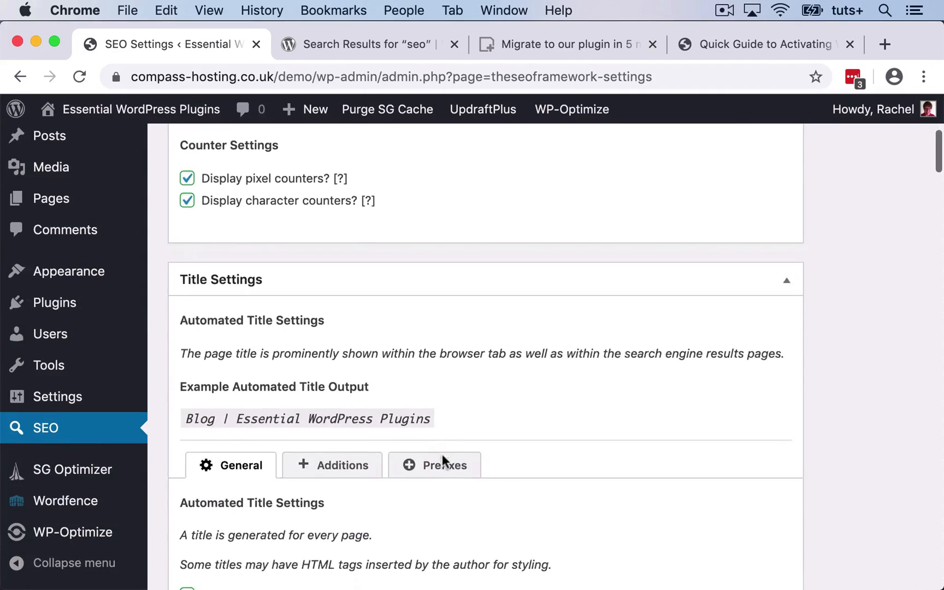
{"action": "scroll", "coordinate": [444, 462], "scroll_direction": "down", "scroll_amount": 2}
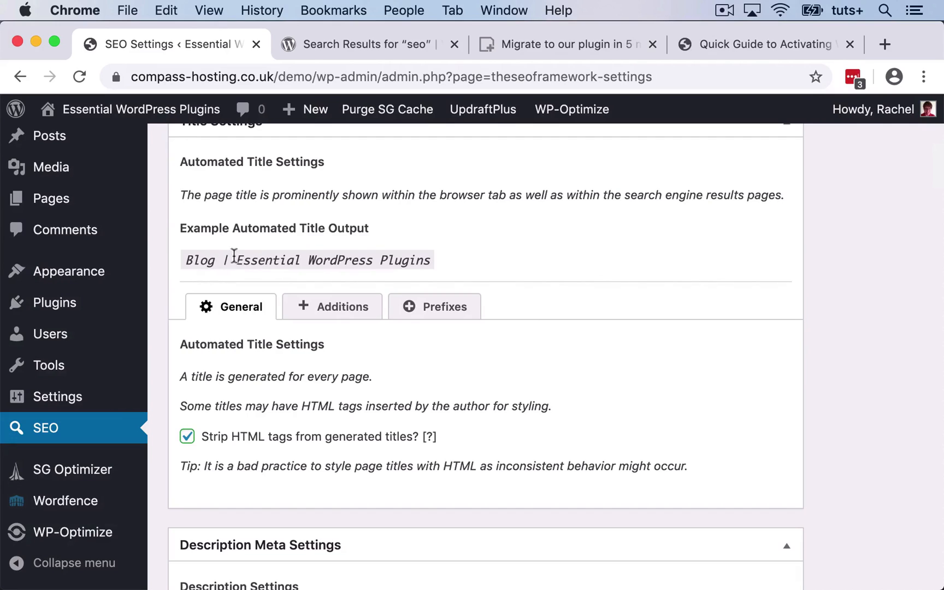
{"action": "left_click", "coordinate": [342, 310]}
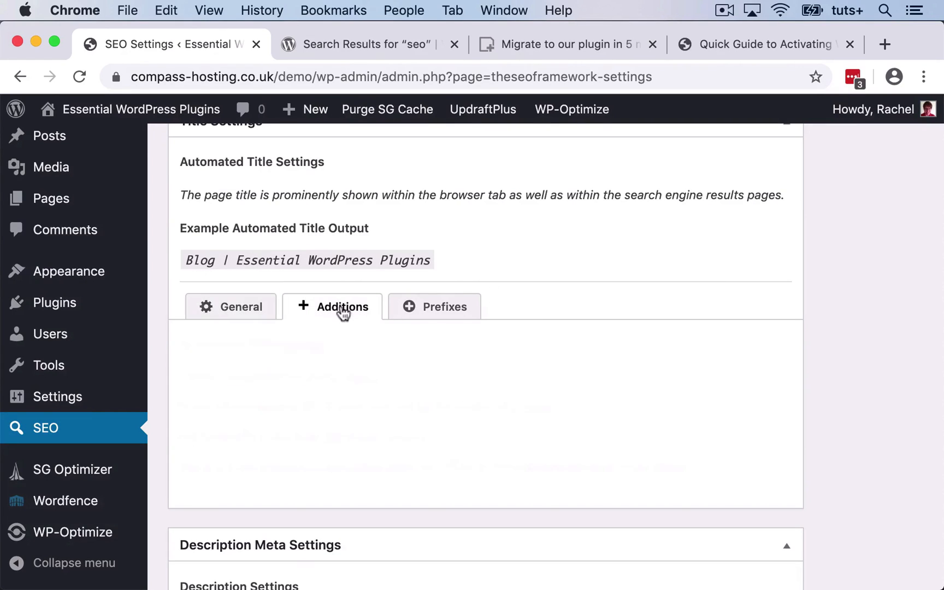
{"action": "scroll", "coordinate": [541, 341], "scroll_direction": "down", "scroll_amount": 3}
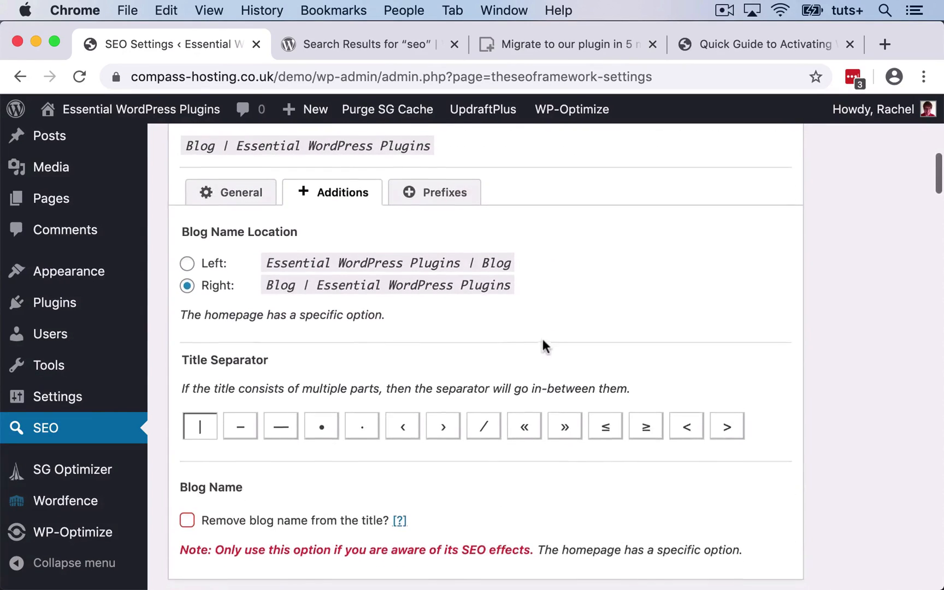
{"action": "scroll", "coordinate": [387, 367], "scroll_direction": "down", "scroll_amount": 3}
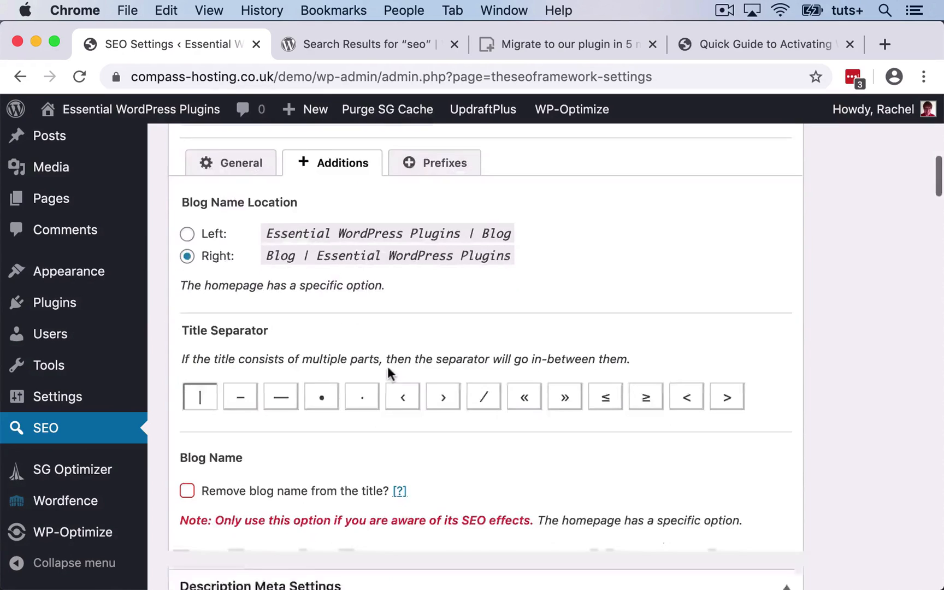
{"action": "scroll", "coordinate": [387, 366], "scroll_direction": "up", "scroll_amount": 5}
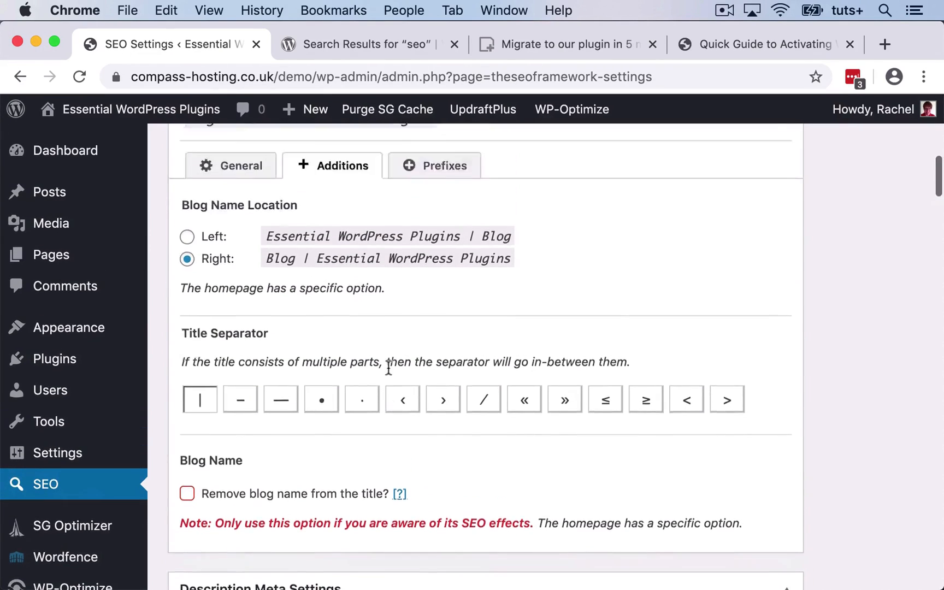
{"action": "left_click", "coordinate": [445, 250]}
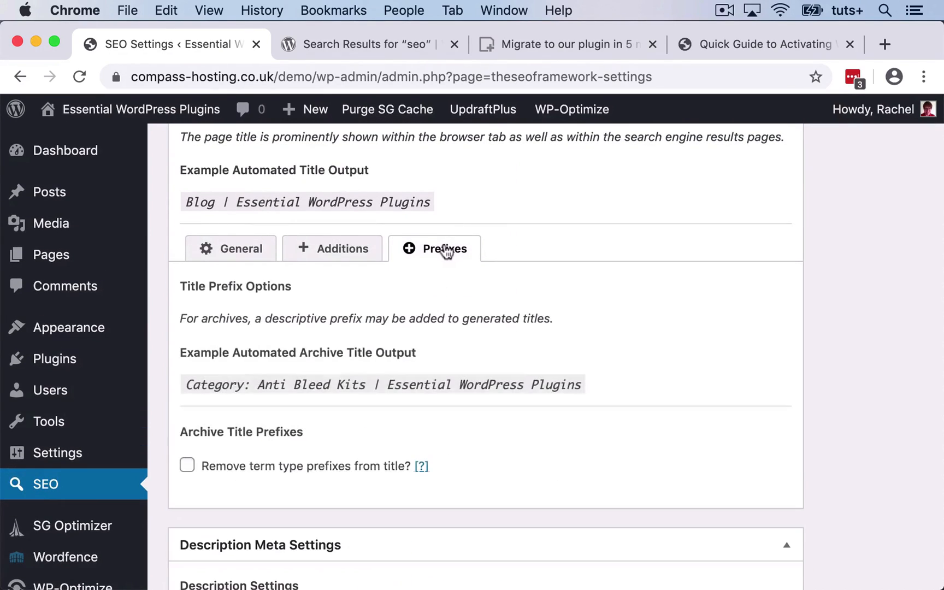
{"action": "left_click", "coordinate": [232, 252]}
{"action": "scroll", "coordinate": [367, 336], "scroll_direction": "down", "scroll_amount": 7}
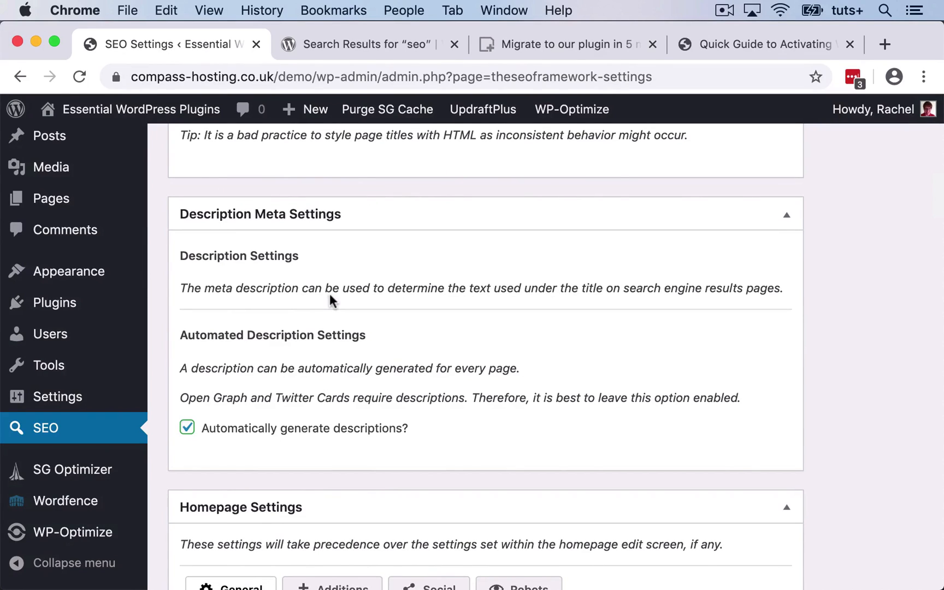
{"action": "scroll", "coordinate": [329, 293], "scroll_direction": "down", "scroll_amount": 3}
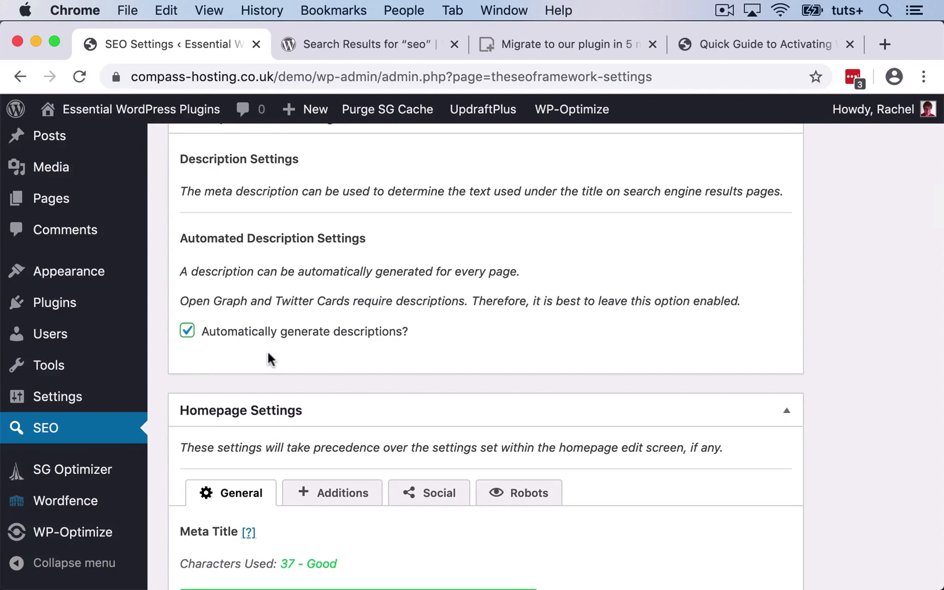
Step: Examine the homepage settings for meta title and description, title additions, social titles and descriptions, and robots
{"action": "scroll", "coordinate": [270, 359], "scroll_direction": "down", "scroll_amount": 5}
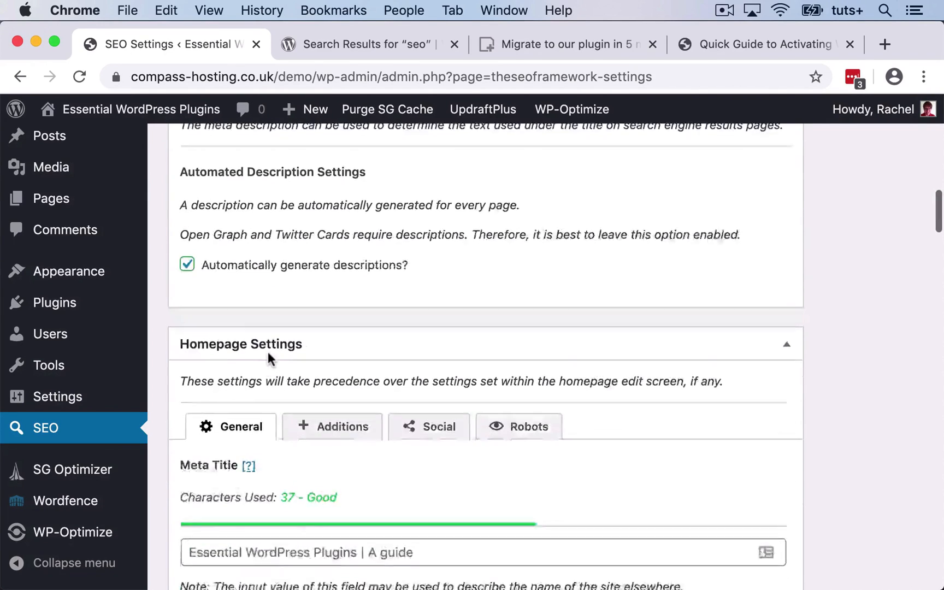
{"action": "scroll", "coordinate": [372, 372], "scroll_direction": "down", "scroll_amount": 2}
{"action": "scroll", "coordinate": [371, 381], "scroll_direction": "down", "scroll_amount": 1}
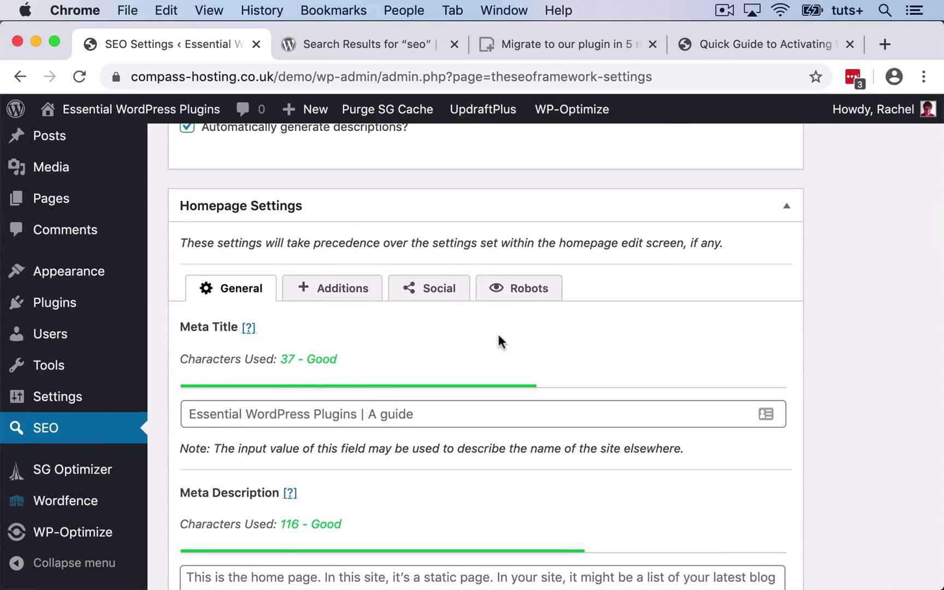
{"action": "scroll", "coordinate": [498, 341], "scroll_direction": "down", "scroll_amount": 3}
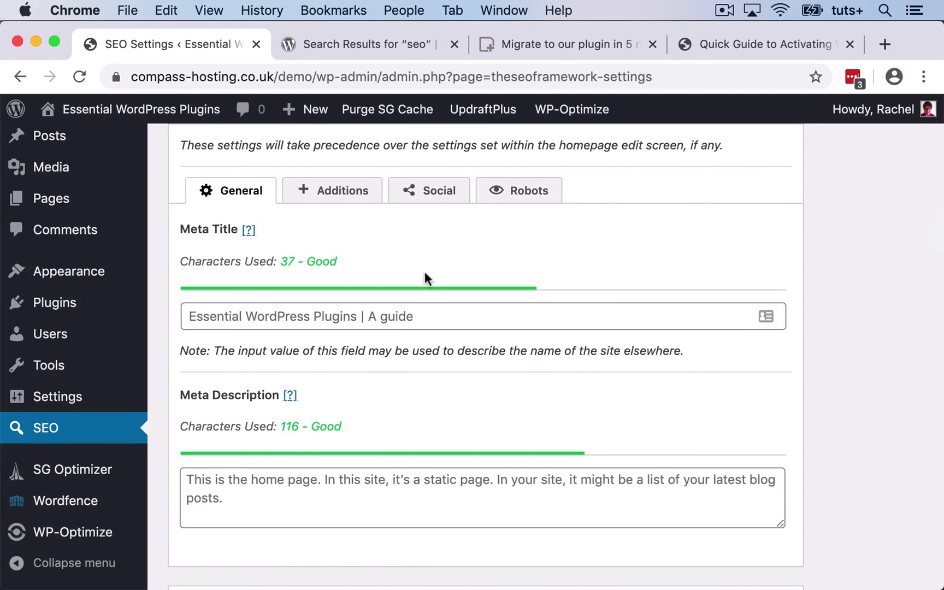
{"action": "scroll", "coordinate": [424, 270], "scroll_direction": "down", "scroll_amount": 2}
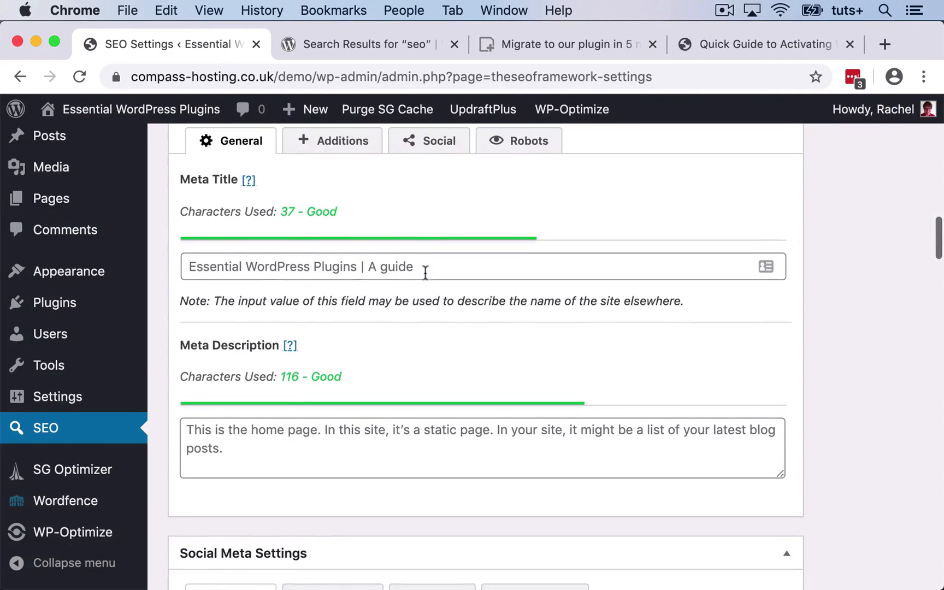
{"action": "left_click", "coordinate": [335, 143]}
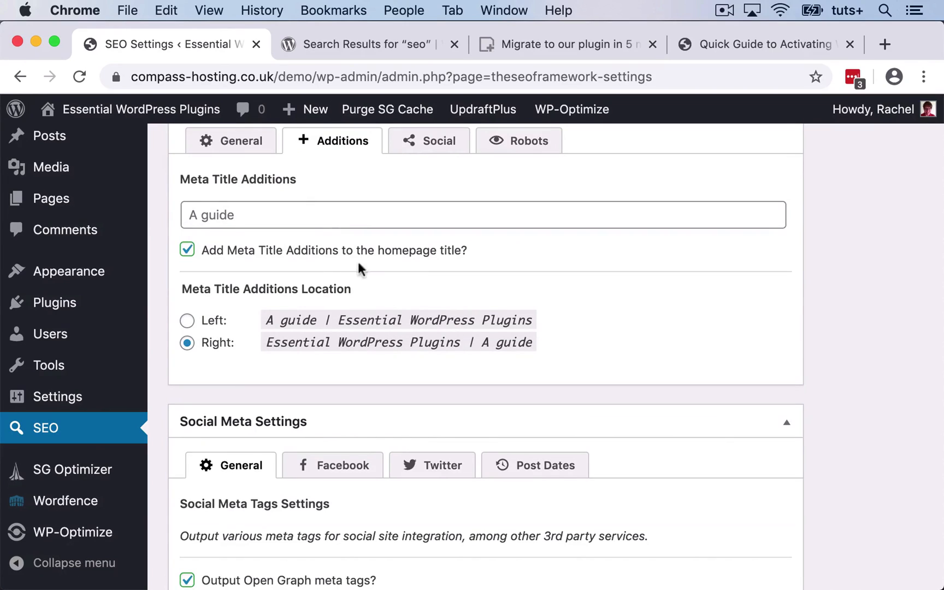
{"action": "left_click", "coordinate": [439, 140]}
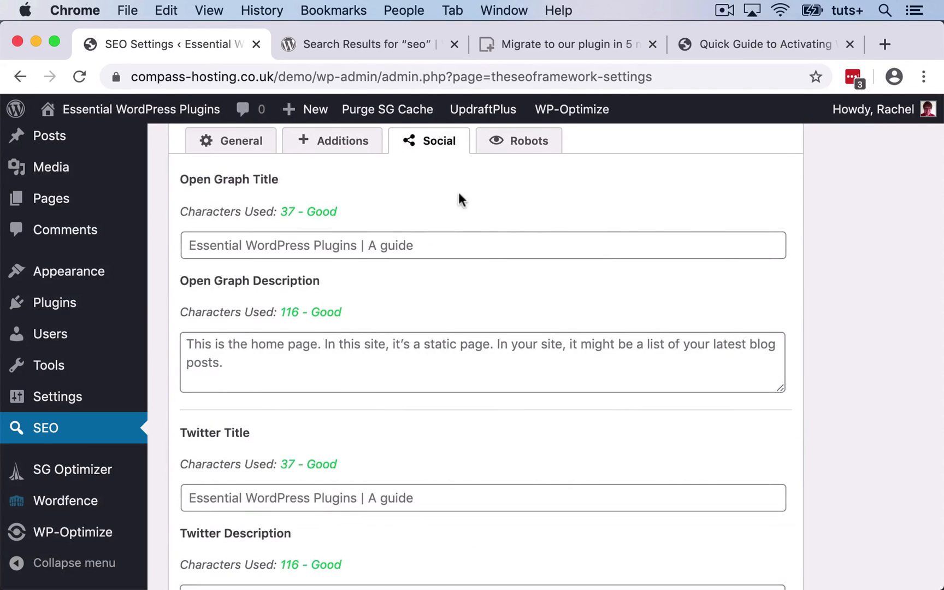
{"action": "left_click", "coordinate": [525, 144]}
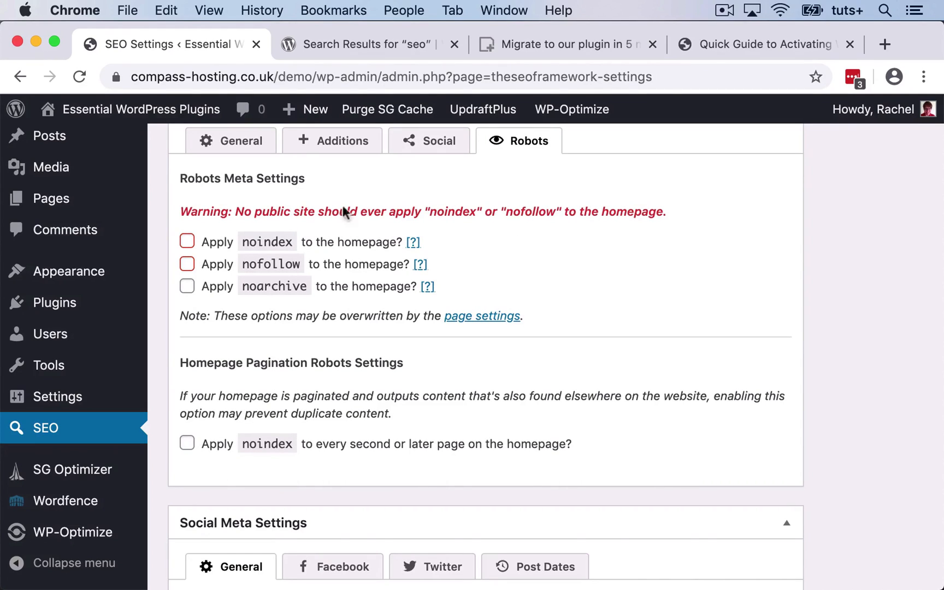
{"action": "left_click", "coordinate": [236, 146]}
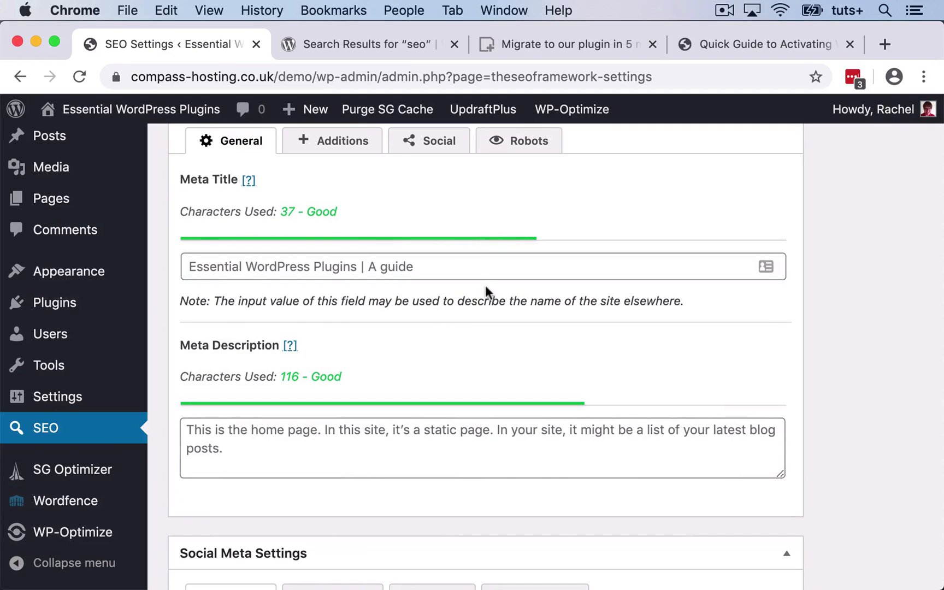
Step: Examine the general social meta settings, covering social meta tags, the social image fallback and the site shortlink options
{"action": "scroll", "coordinate": [485, 287], "scroll_direction": "down", "scroll_amount": 10}
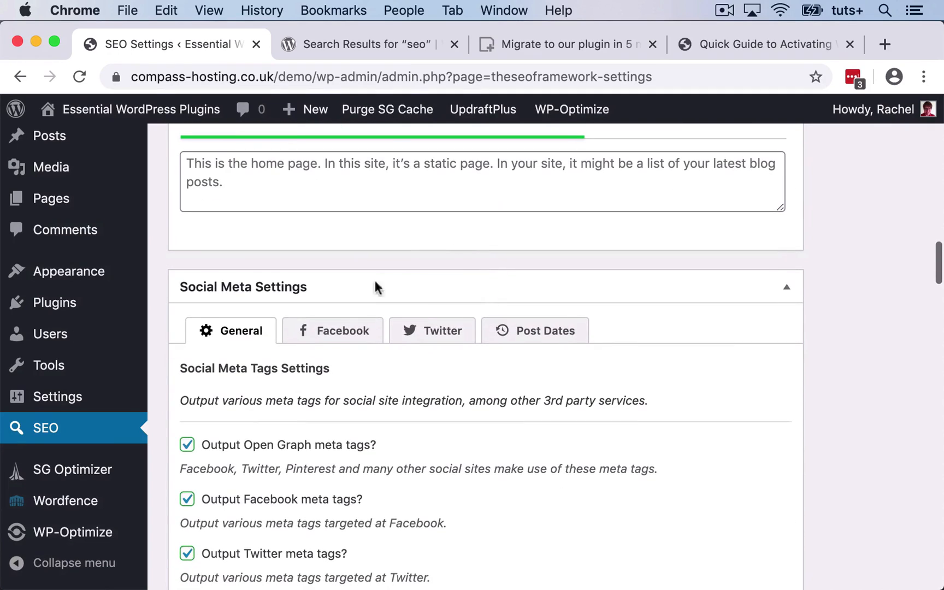
{"action": "scroll", "coordinate": [502, 453], "scroll_direction": "down", "scroll_amount": 3}
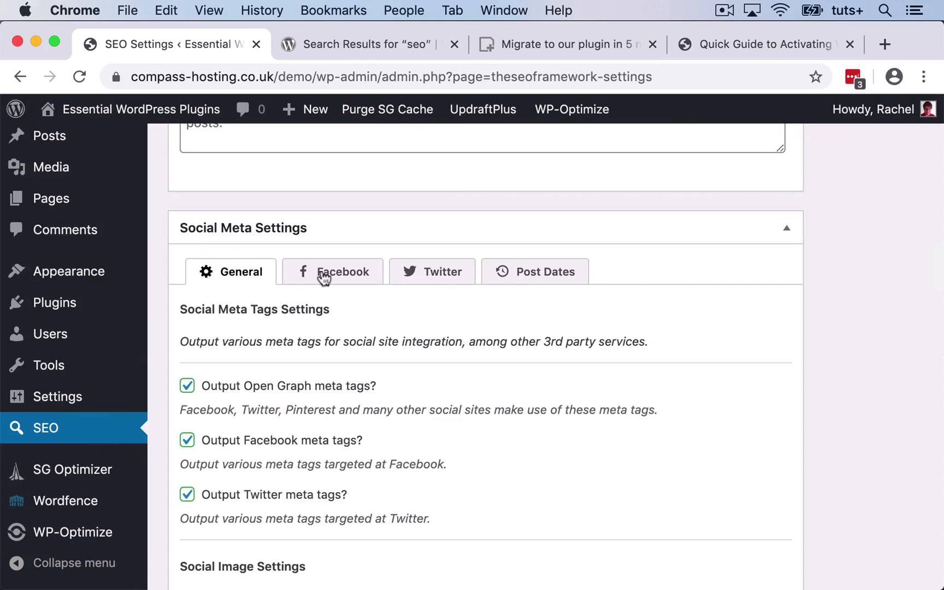
{"action": "scroll", "coordinate": [496, 421], "scroll_direction": "down", "scroll_amount": 3}
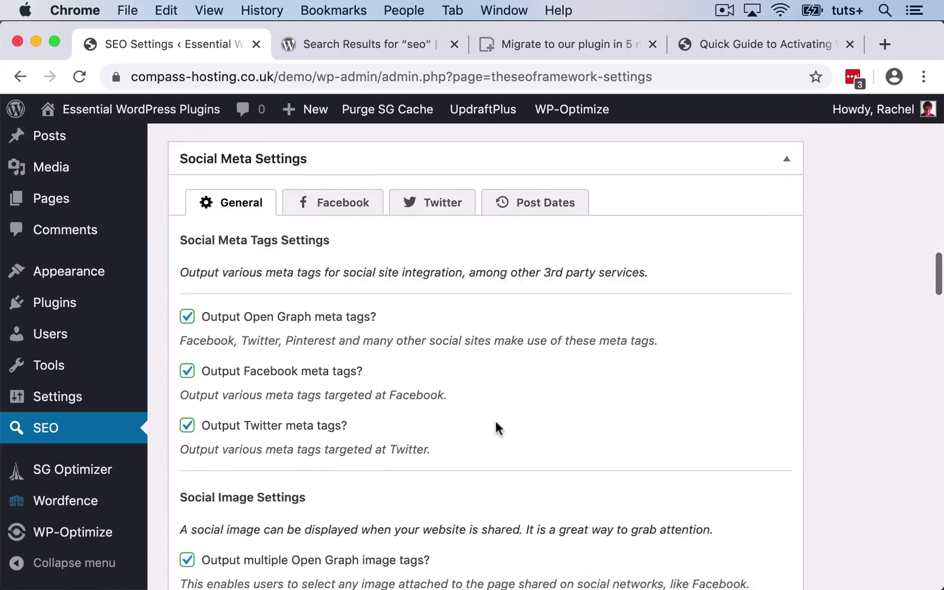
{"action": "scroll", "coordinate": [482, 370], "scroll_direction": "down", "scroll_amount": 10}
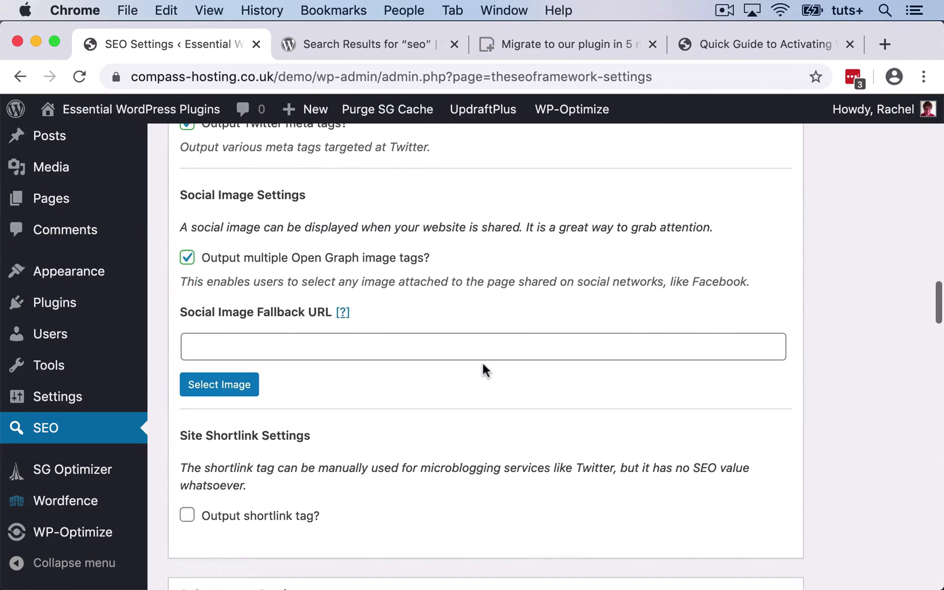
{"action": "scroll", "coordinate": [483, 367], "scroll_direction": "down", "scroll_amount": 6}
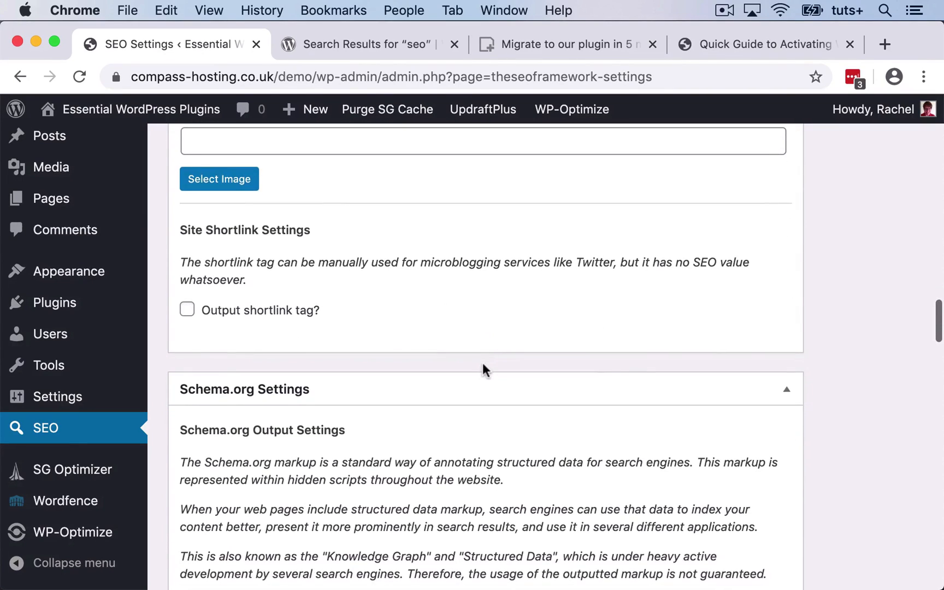
{"action": "scroll", "coordinate": [482, 363], "scroll_direction": "up", "scroll_amount": 4}
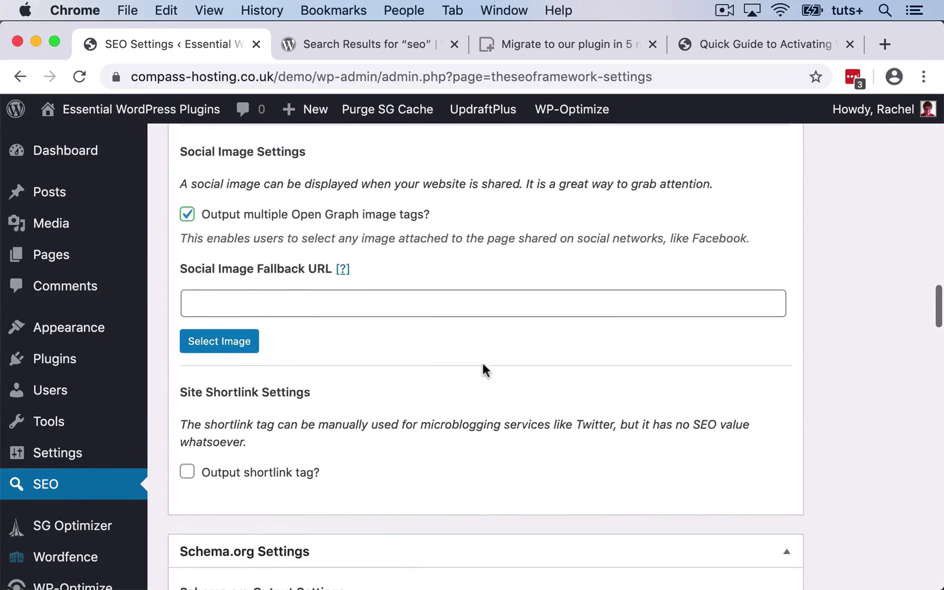
{"action": "scroll", "coordinate": [482, 371], "scroll_direction": "down", "scroll_amount": 3}
Step: Examine the Schema.org structure settings, including the breadcrumbs and sitelinks searchbox options
{"action": "scroll", "coordinate": [444, 417], "scroll_direction": "down", "scroll_amount": 9}
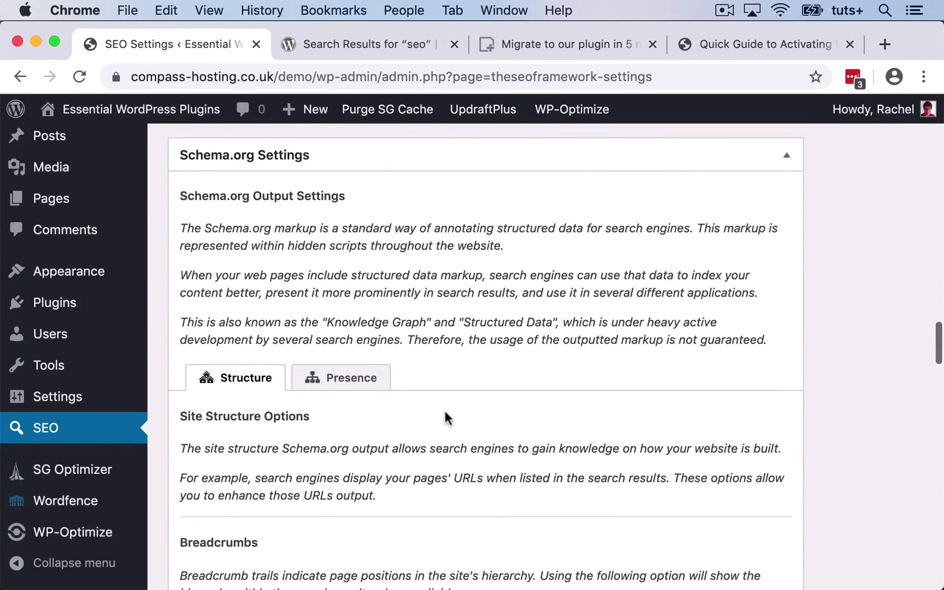
{"action": "scroll", "coordinate": [444, 415], "scroll_direction": "down", "scroll_amount": 1}
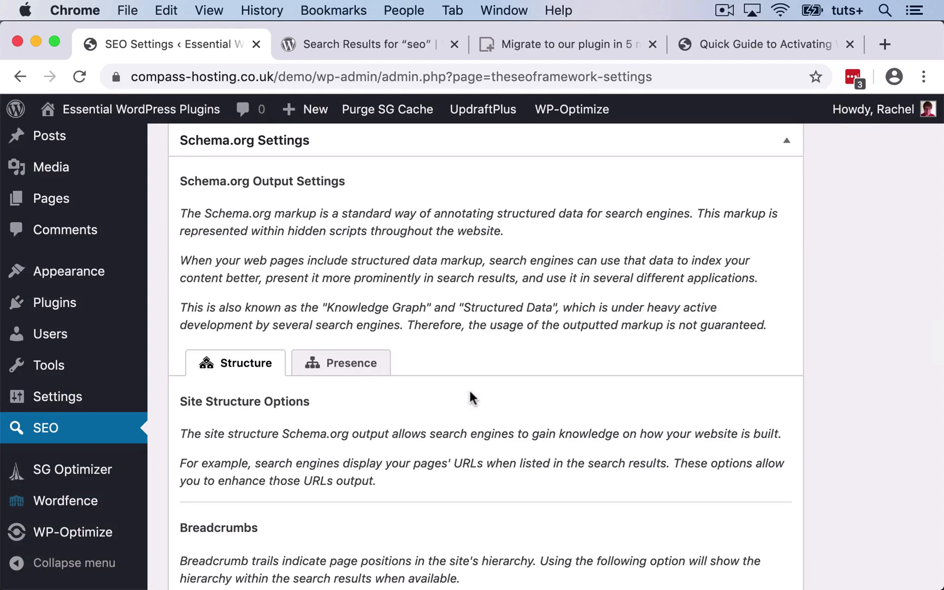
{"action": "scroll", "coordinate": [470, 390], "scroll_direction": "up", "scroll_amount": 1}
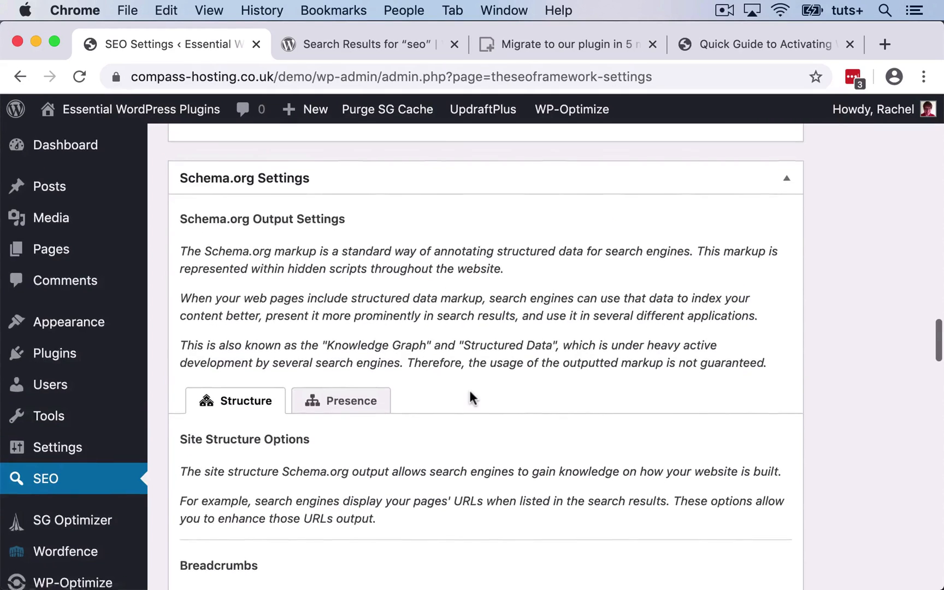
{"action": "scroll", "coordinate": [469, 390], "scroll_direction": "down", "scroll_amount": 6}
{"action": "scroll", "coordinate": [470, 391], "scroll_direction": "down", "scroll_amount": 1}
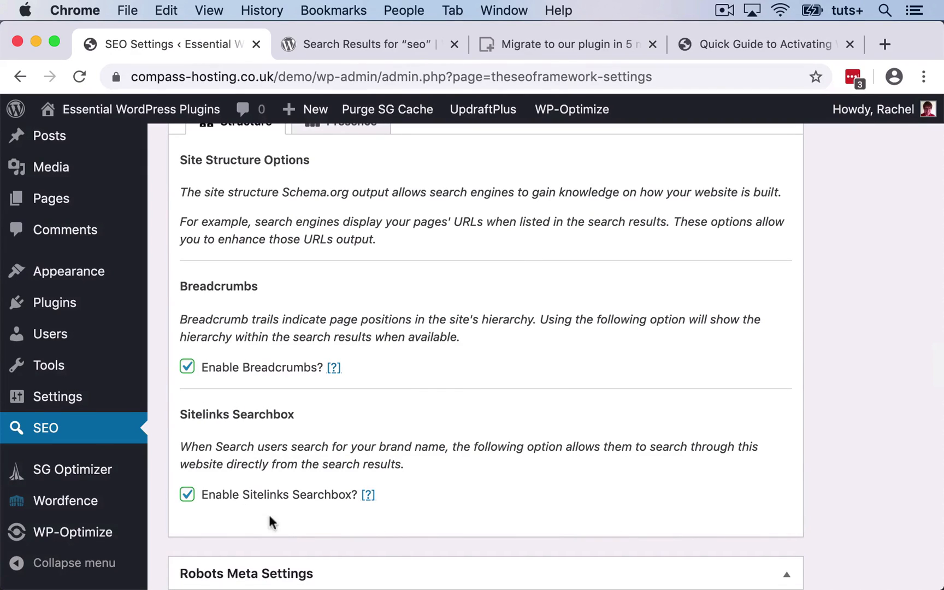
{"action": "scroll", "coordinate": [451, 465], "scroll_direction": "up", "scroll_amount": 3}
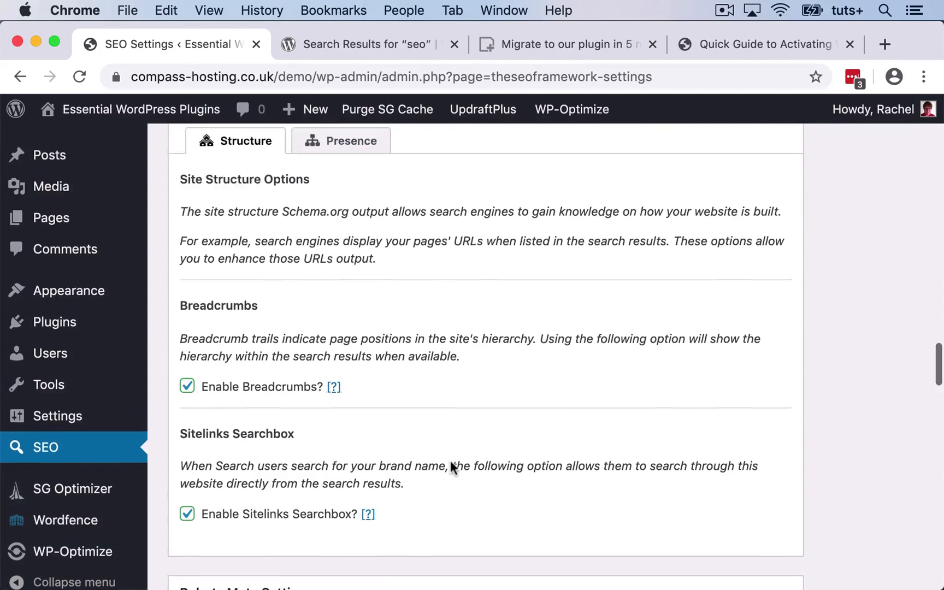
Step: In the Schema.org presence options, set the website to represent A Person and enter the person's full name
{"action": "left_click", "coordinate": [338, 211]}
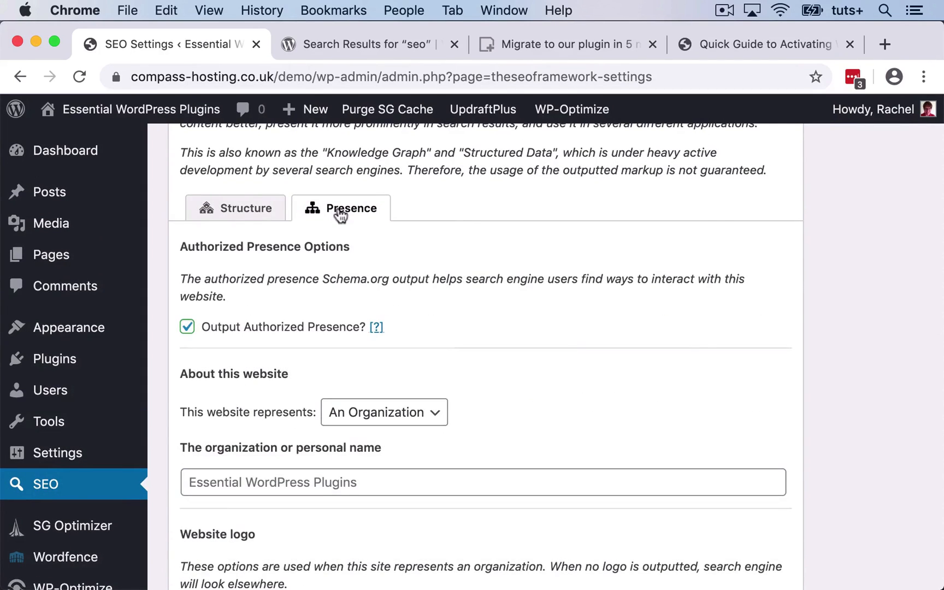
{"action": "scroll", "coordinate": [498, 361], "scroll_direction": "down", "scroll_amount": 2}
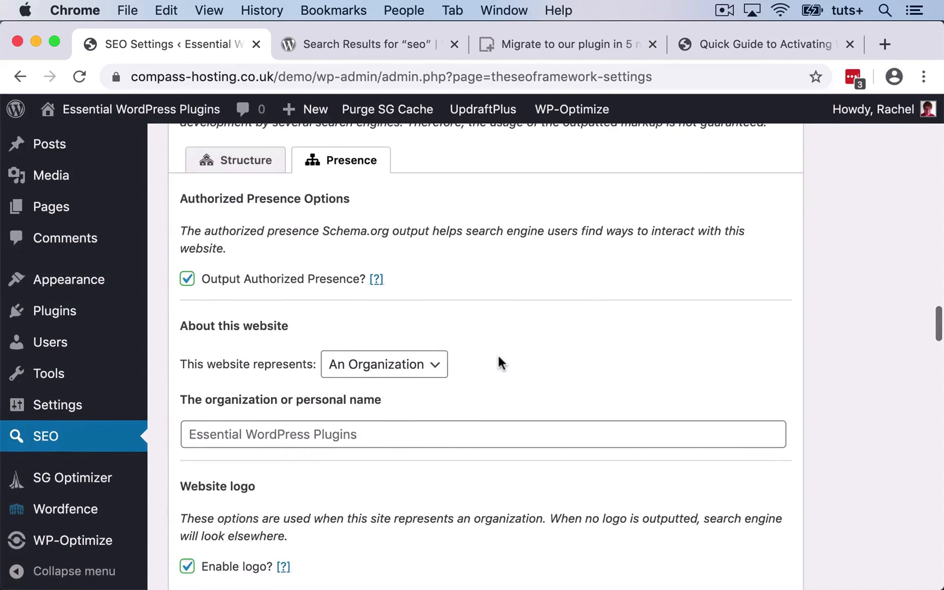
{"action": "scroll", "coordinate": [498, 361], "scroll_direction": "down", "scroll_amount": 3}
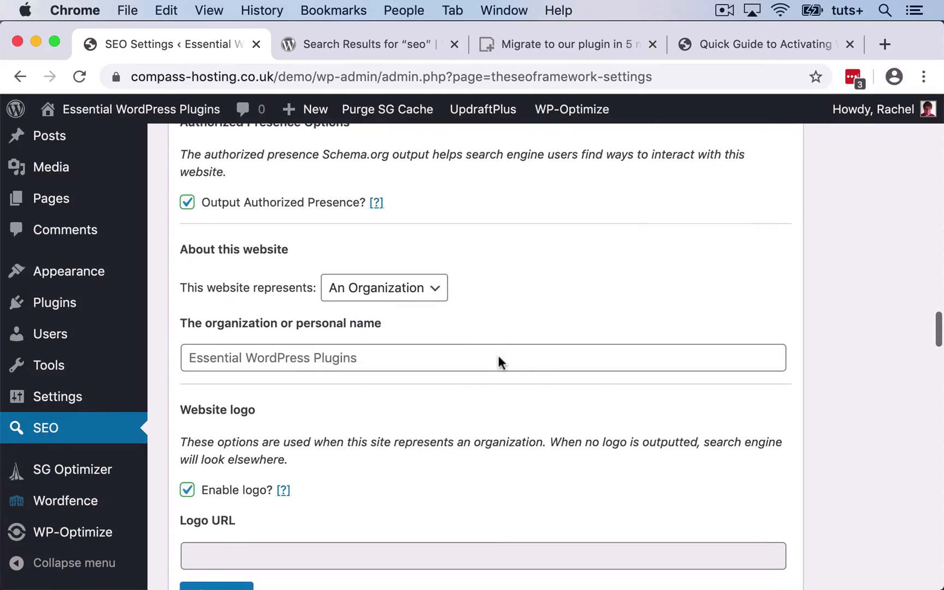
{"action": "left_click", "coordinate": [377, 292]}
{"action": "left_click", "coordinate": [378, 307]}
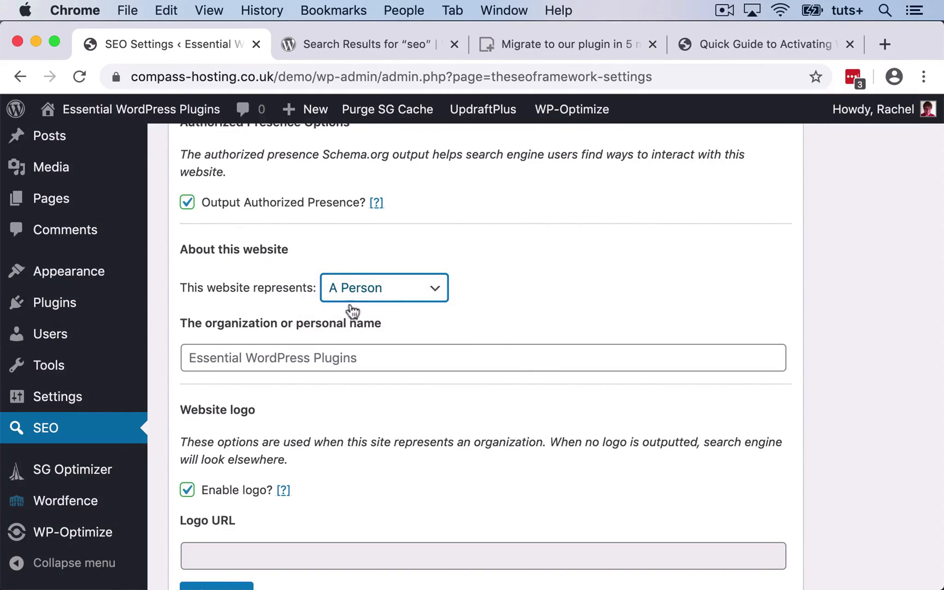
{"action": "left_click", "coordinate": [325, 357]}
{"action": "type", "text": "Rachel McCollin"}
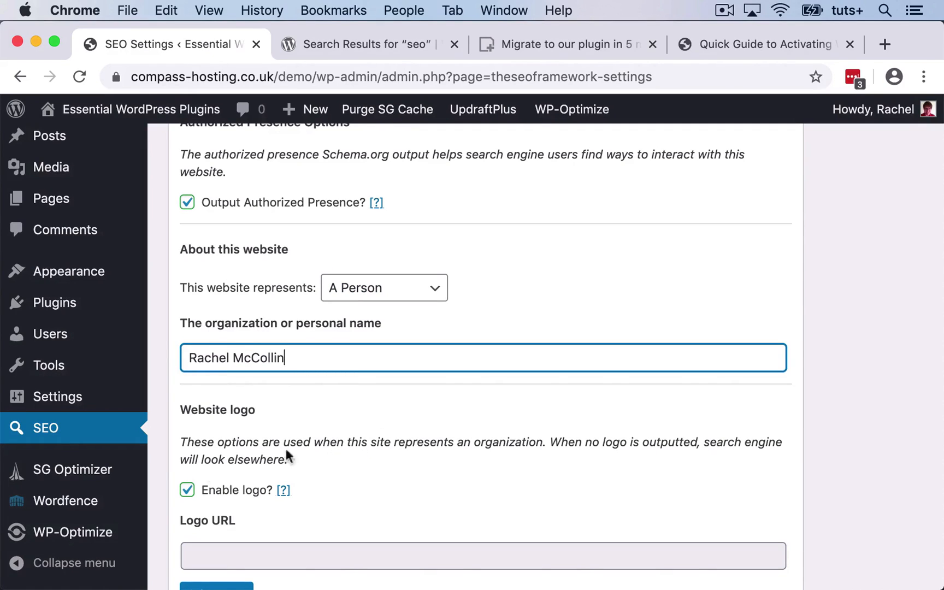
Step: Disable the website logo in the presence options and review the connected social page fields
{"action": "left_click", "coordinate": [186, 490]}
{"action": "scroll", "coordinate": [426, 465], "scroll_direction": "down", "scroll_amount": 3}
{"action": "scroll", "coordinate": [428, 469], "scroll_direction": "down", "scroll_amount": 8}
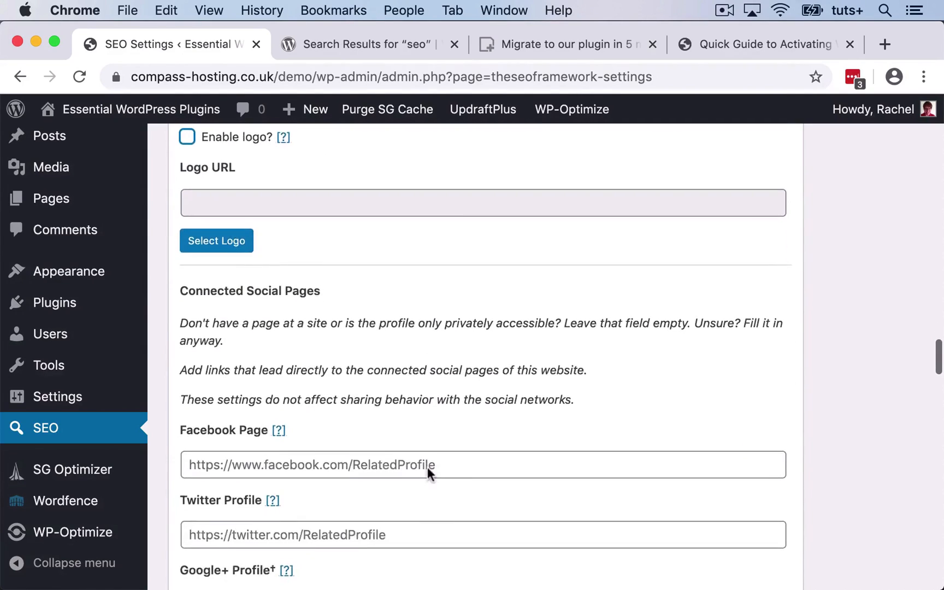
{"action": "scroll", "coordinate": [427, 467], "scroll_direction": "up", "scroll_amount": 3}
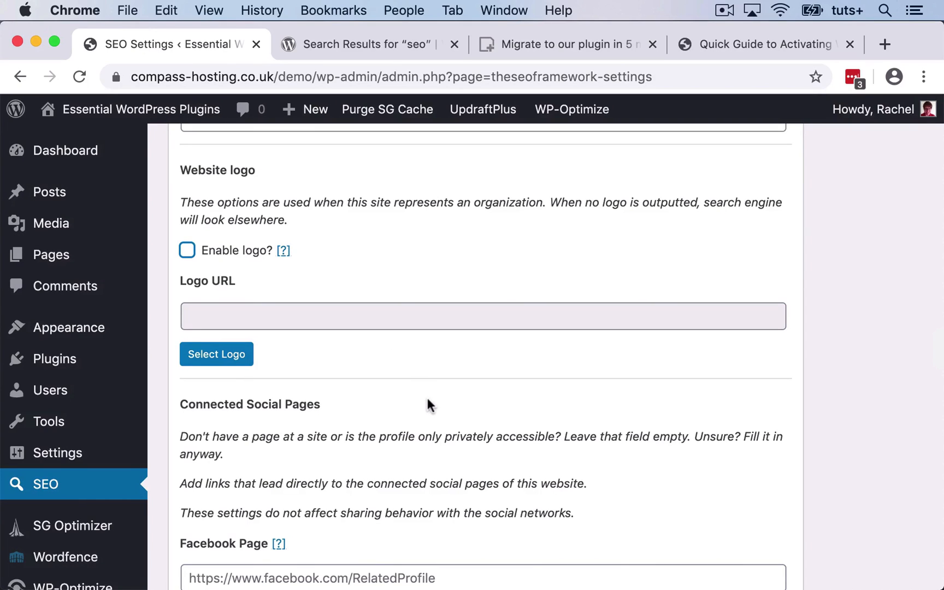
{"action": "scroll", "coordinate": [427, 404], "scroll_direction": "down", "scroll_amount": 5}
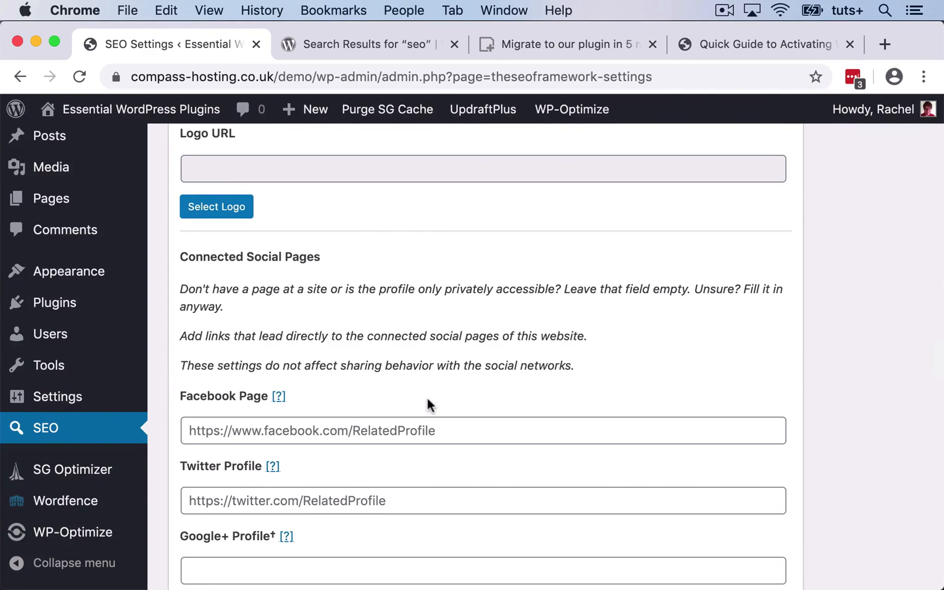
{"action": "scroll", "coordinate": [428, 405], "scroll_direction": "down", "scroll_amount": 3}
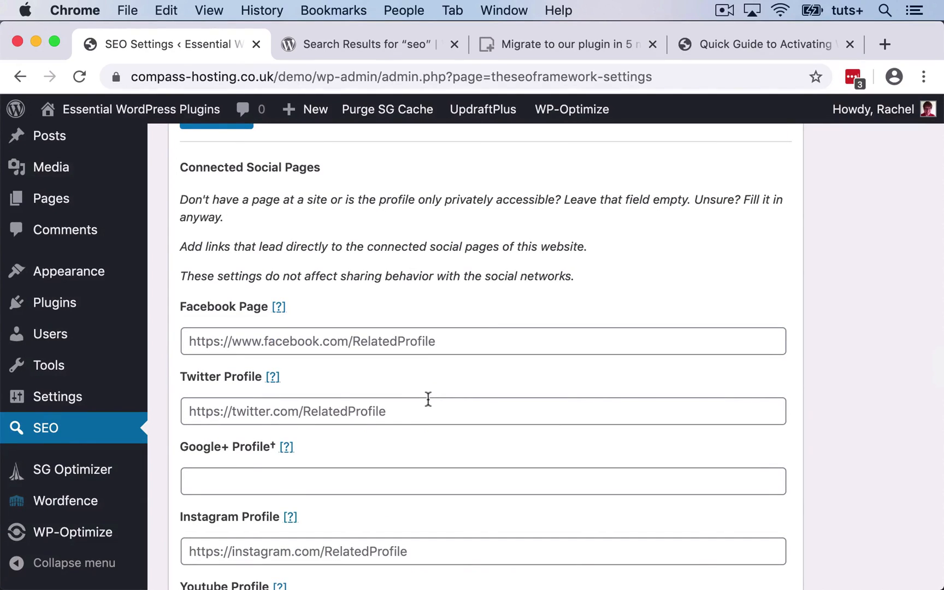
{"action": "scroll", "coordinate": [428, 399], "scroll_direction": "down", "scroll_amount": 10}
Step: Examine the general robots meta settings and the webmaster verification code fields
{"action": "scroll", "coordinate": [427, 404], "scroll_direction": "down", "scroll_amount": 15}
{"action": "scroll", "coordinate": [427, 402], "scroll_direction": "down", "scroll_amount": 1}
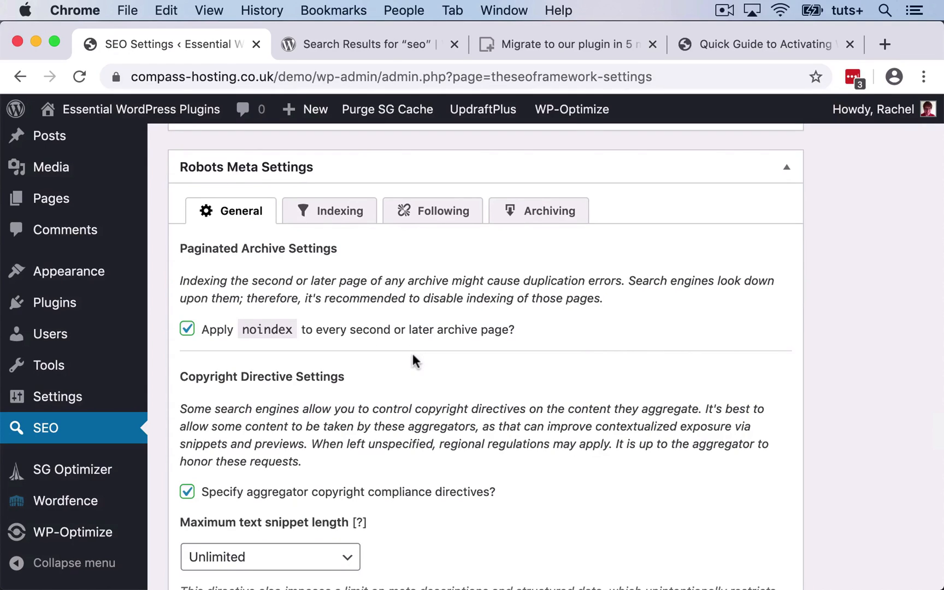
{"action": "scroll", "coordinate": [413, 355], "scroll_direction": "down", "scroll_amount": 12}
{"action": "scroll", "coordinate": [413, 355], "scroll_direction": "down", "scroll_amount": 10}
{"action": "scroll", "coordinate": [413, 355], "scroll_direction": "down", "scroll_amount": 8}
{"action": "scroll", "coordinate": [413, 356], "scroll_direction": "down", "scroll_amount": 4}
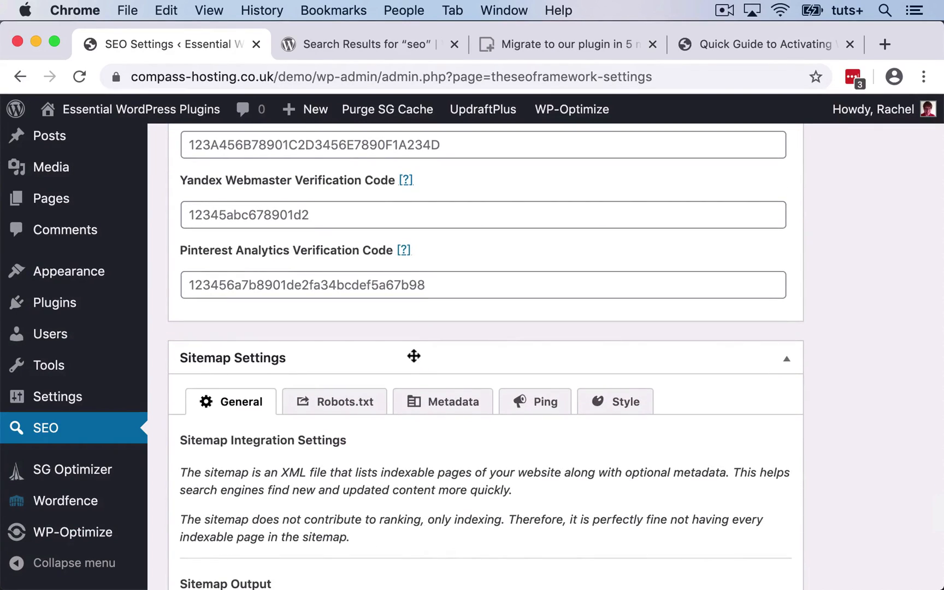
Step: Examine the sitemap settings for general output, robots.txt, metadata, ping and style
{"action": "scroll", "coordinate": [414, 356], "scroll_direction": "down", "scroll_amount": 7}
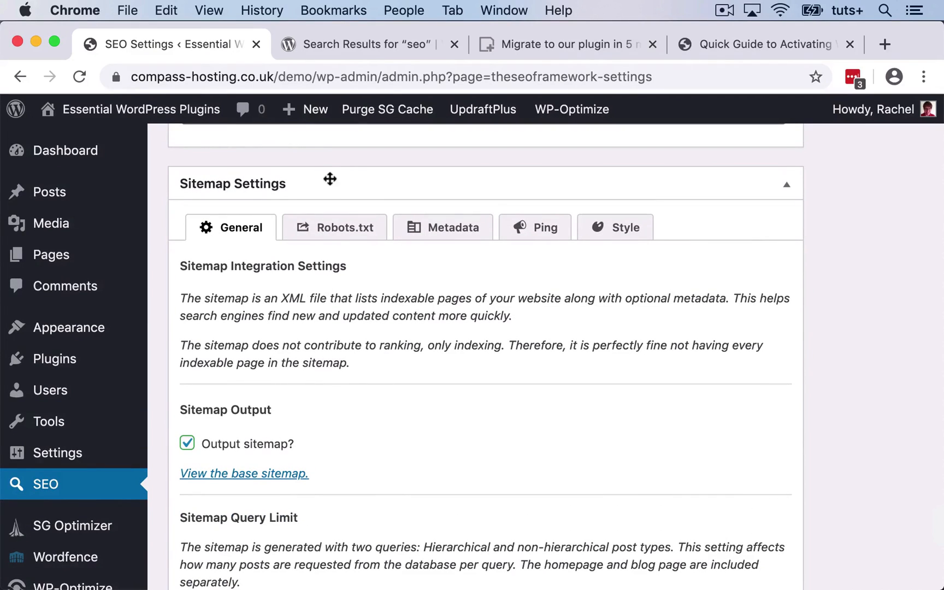
{"action": "left_click", "coordinate": [328, 228]}
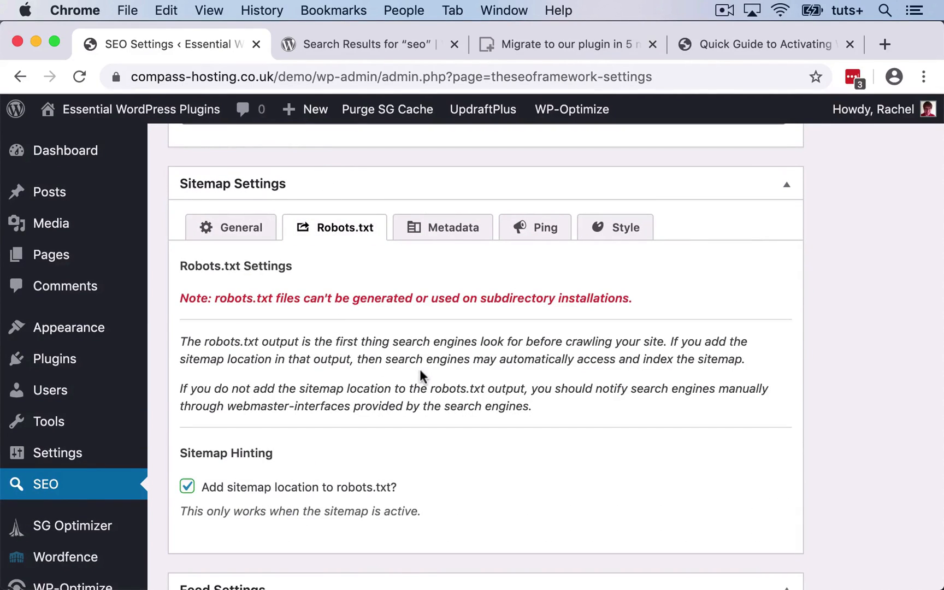
{"action": "left_click", "coordinate": [449, 228]}
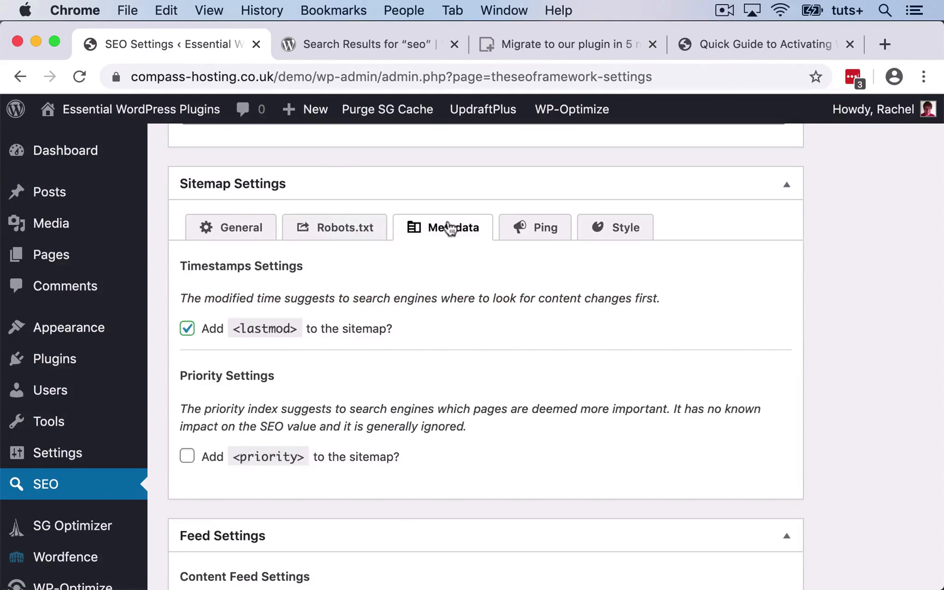
{"action": "left_click", "coordinate": [542, 236]}
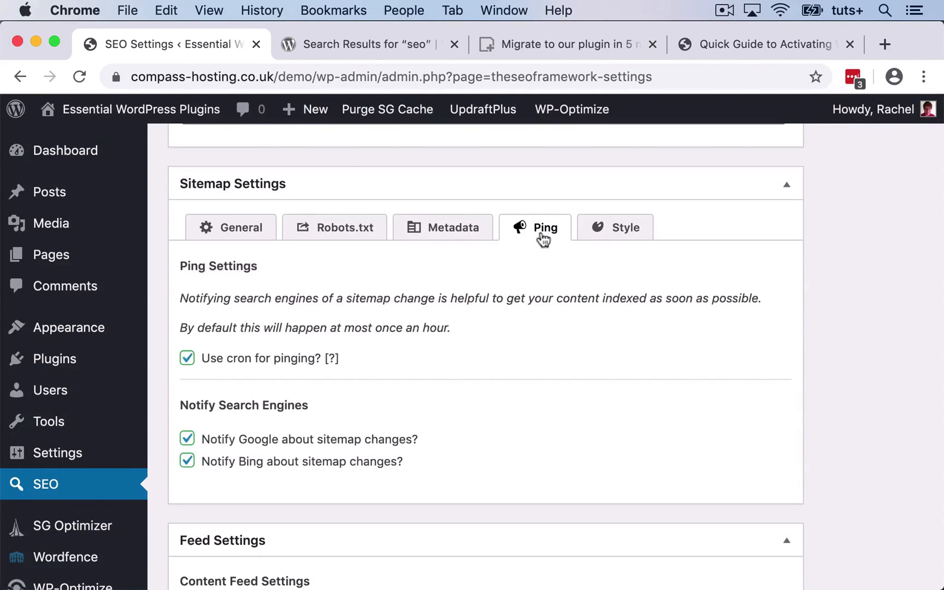
{"action": "left_click", "coordinate": [627, 231]}
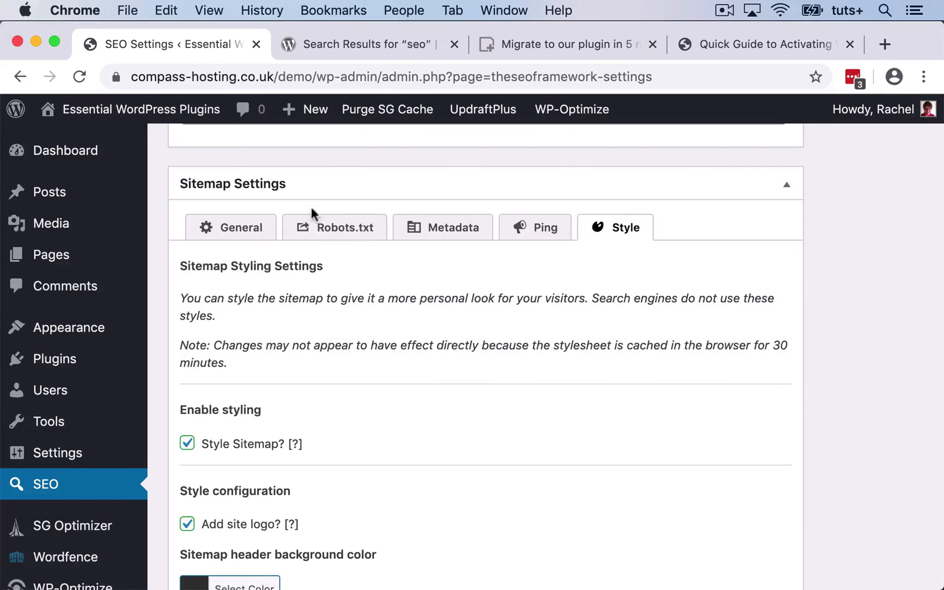
{"action": "left_click", "coordinate": [229, 233]}
Step: Review the feed settings and save the SEO settings
{"action": "scroll", "coordinate": [392, 377], "scroll_direction": "down", "scroll_amount": 5}
{"action": "scroll", "coordinate": [392, 375], "scroll_direction": "down", "scroll_amount": 10}
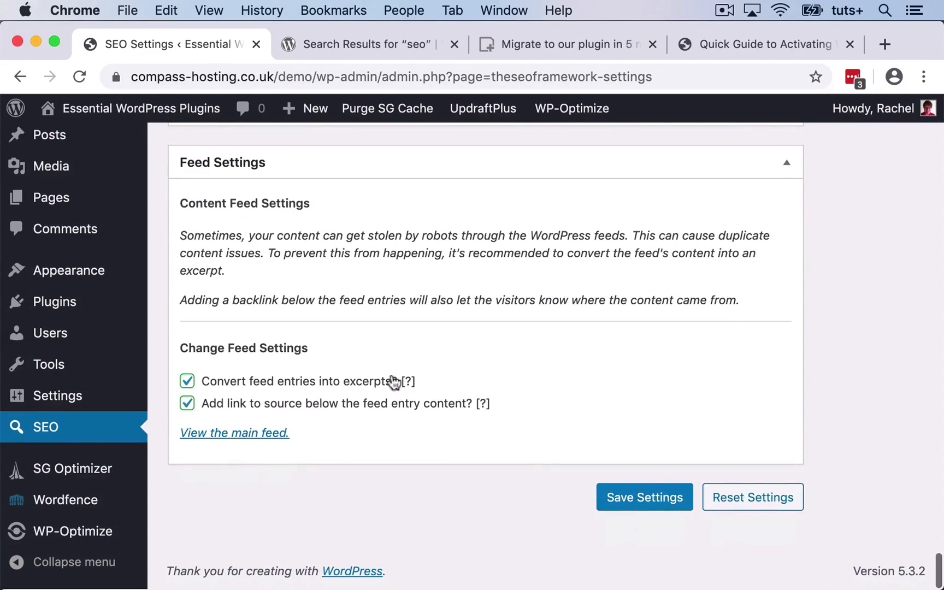
{"action": "left_click", "coordinate": [642, 502]}
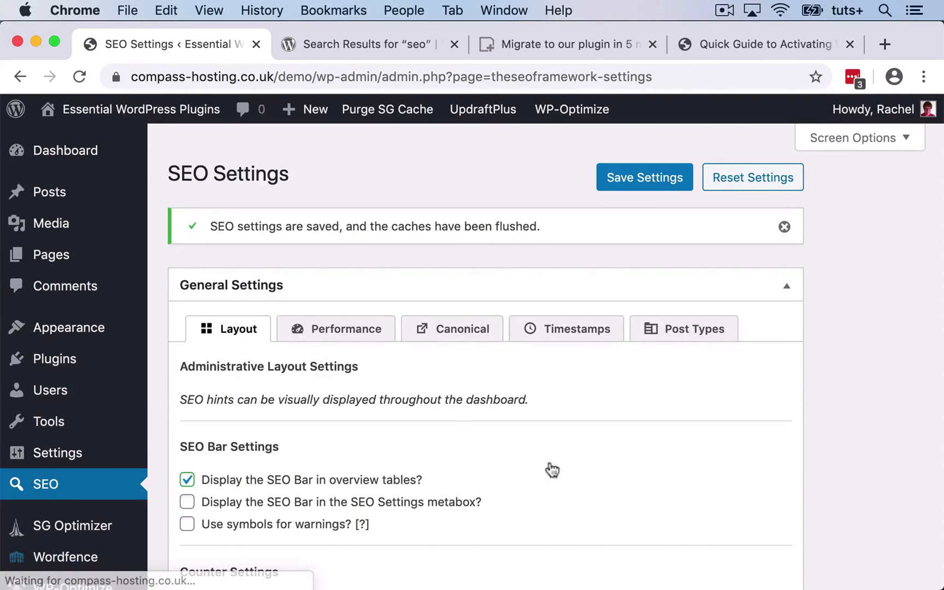
Step: Examine the performance and post type options of the general settings, then recheck the title, description and homepage settings
{"action": "left_click", "coordinate": [324, 333]}
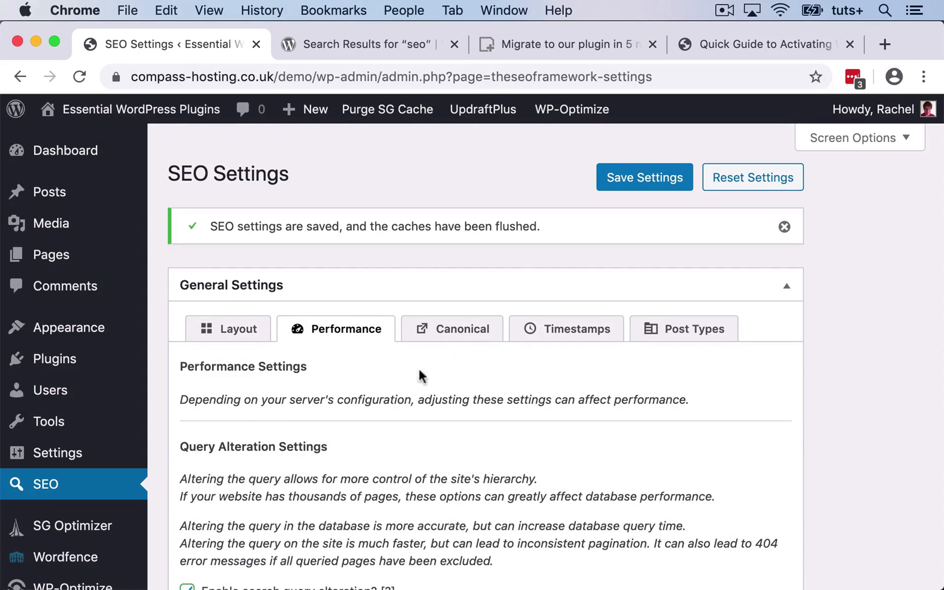
{"action": "left_click", "coordinate": [686, 338]}
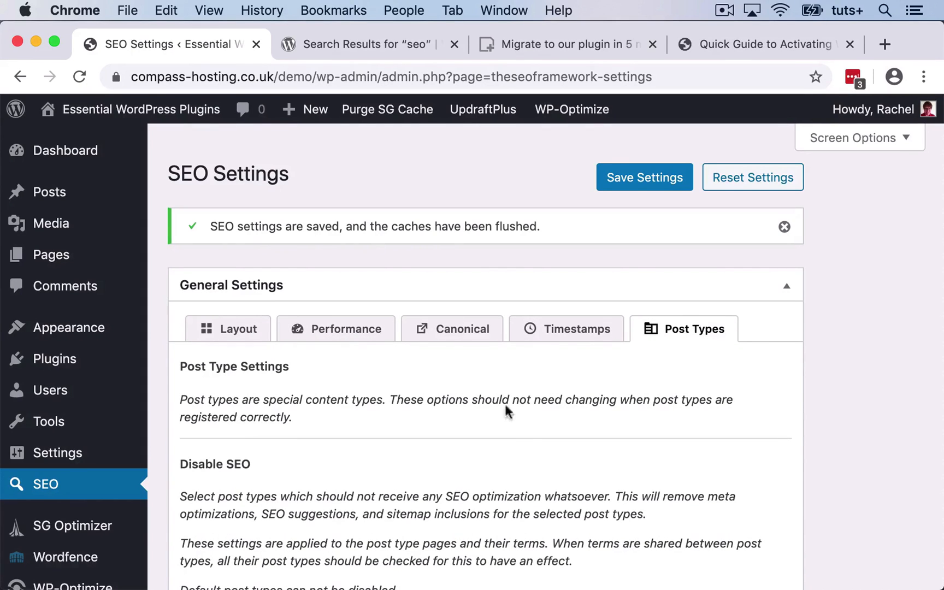
{"action": "scroll", "coordinate": [523, 429], "scroll_direction": "down", "scroll_amount": 4}
{"action": "scroll", "coordinate": [430, 330], "scroll_direction": "up", "scroll_amount": 2}
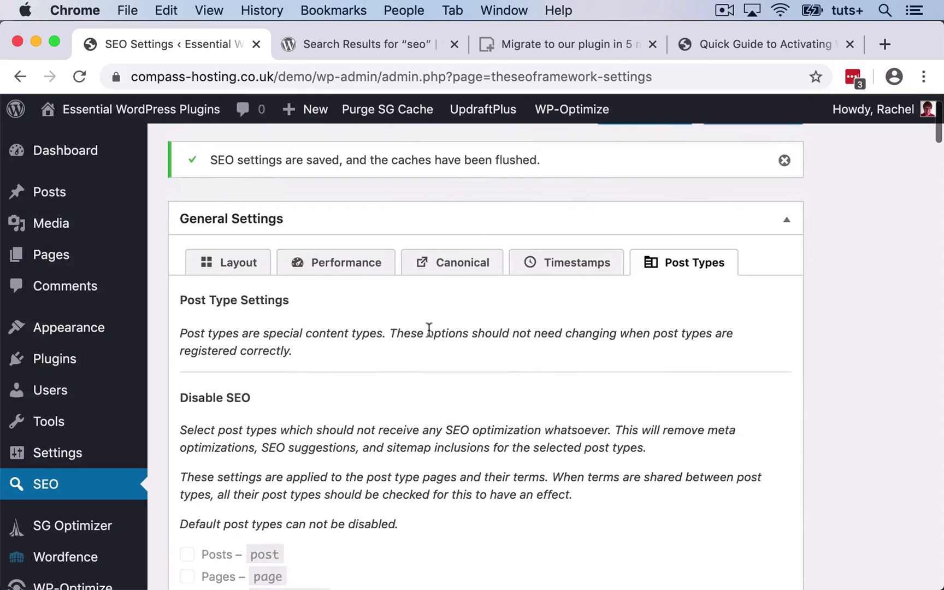
{"action": "scroll", "coordinate": [430, 331], "scroll_direction": "down", "scroll_amount": 2}
{"action": "scroll", "coordinate": [429, 333], "scroll_direction": "down", "scroll_amount": 5}
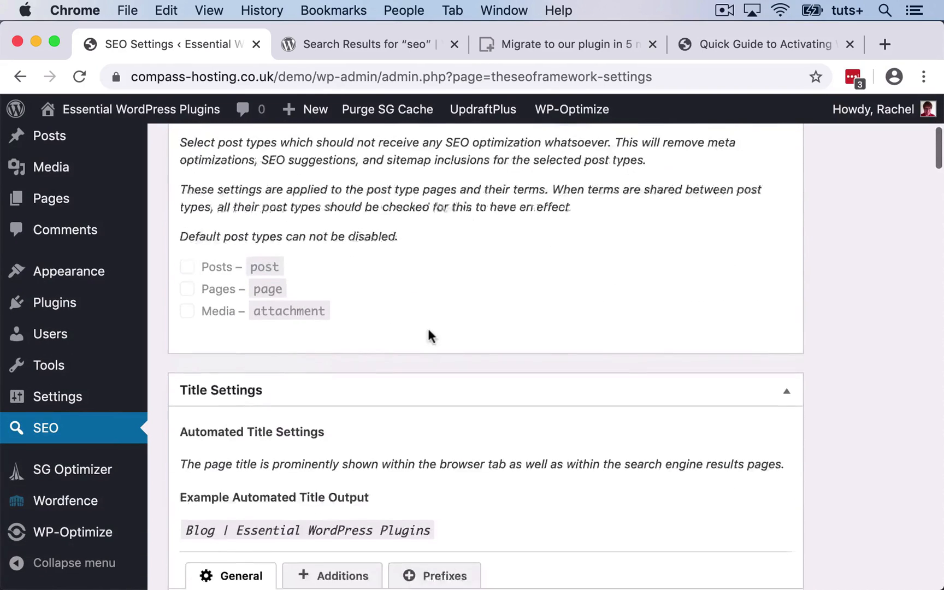
{"action": "scroll", "coordinate": [430, 331], "scroll_direction": "down", "scroll_amount": 5}
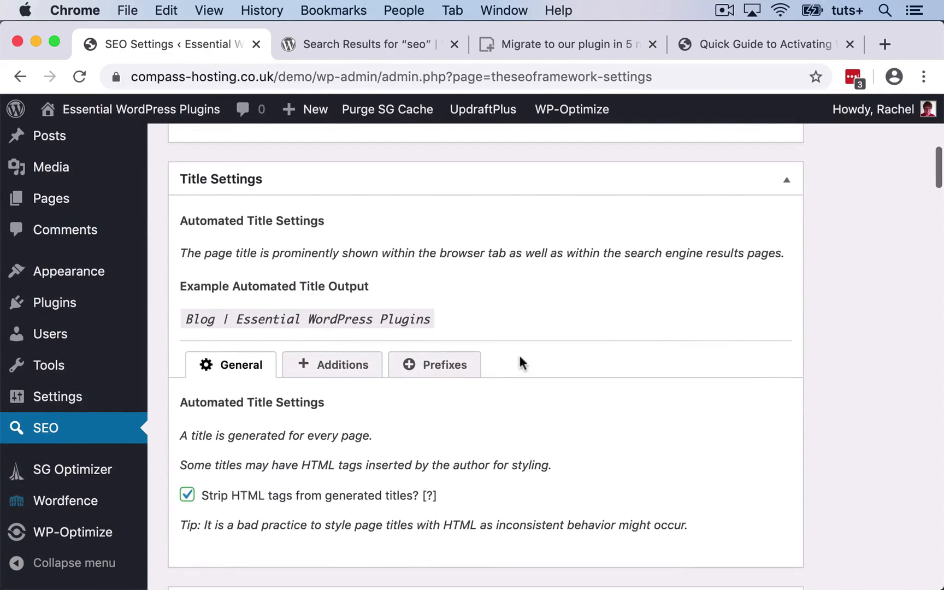
{"action": "scroll", "coordinate": [520, 358], "scroll_direction": "down", "scroll_amount": 10}
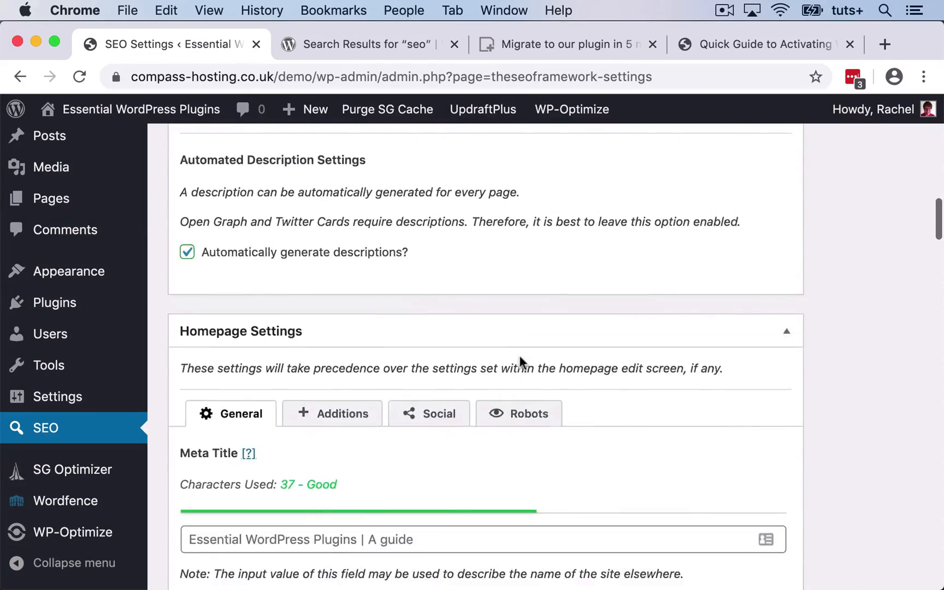
Step: Apply noindex to tag archives and author pages in the indexing options of the robots meta settings
{"action": "scroll", "coordinate": [519, 362], "scroll_direction": "down", "scroll_amount": 10}
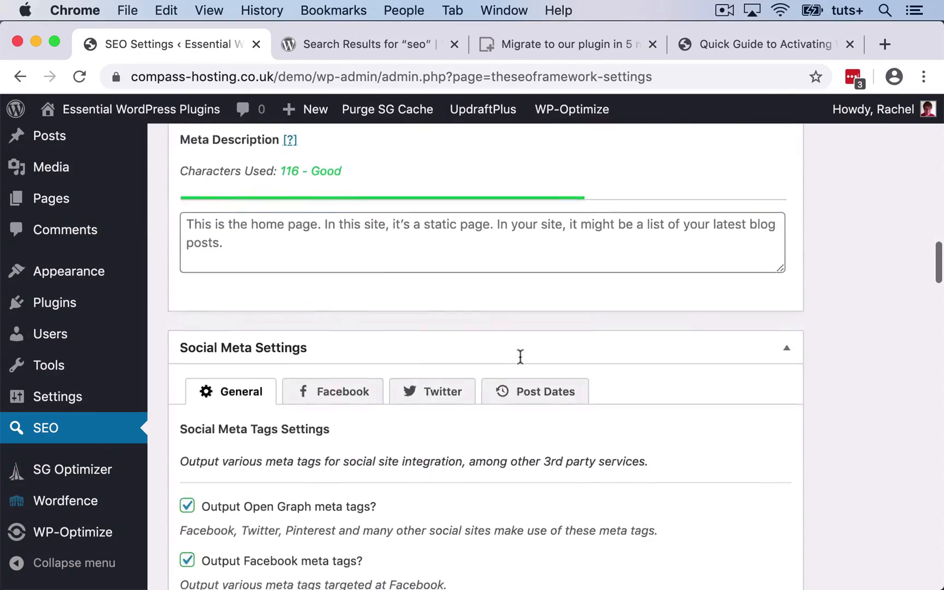
{"action": "scroll", "coordinate": [520, 358], "scroll_direction": "down", "scroll_amount": 15}
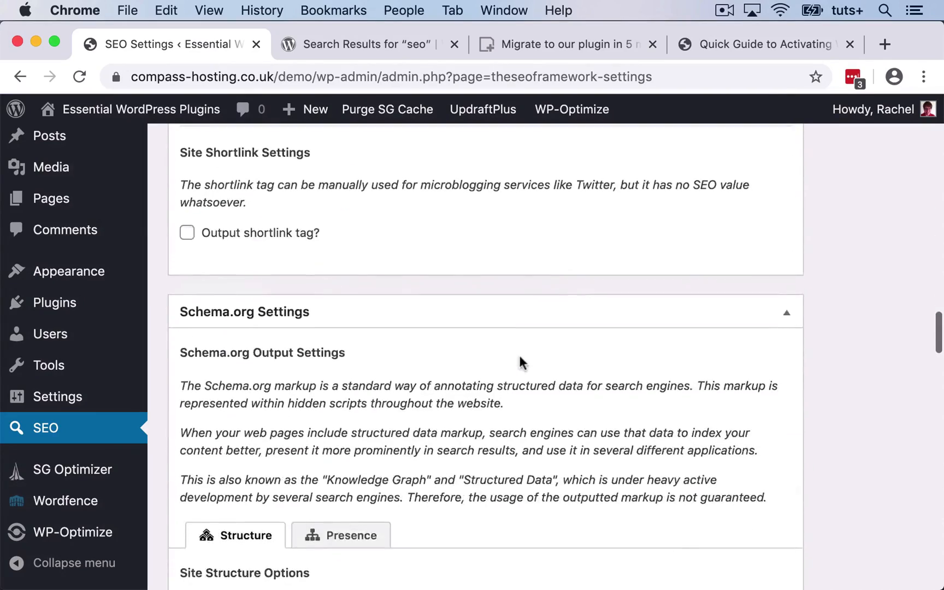
{"action": "scroll", "coordinate": [519, 355], "scroll_direction": "down", "scroll_amount": 8}
{"action": "scroll", "coordinate": [519, 353], "scroll_direction": "up", "scroll_amount": 20}
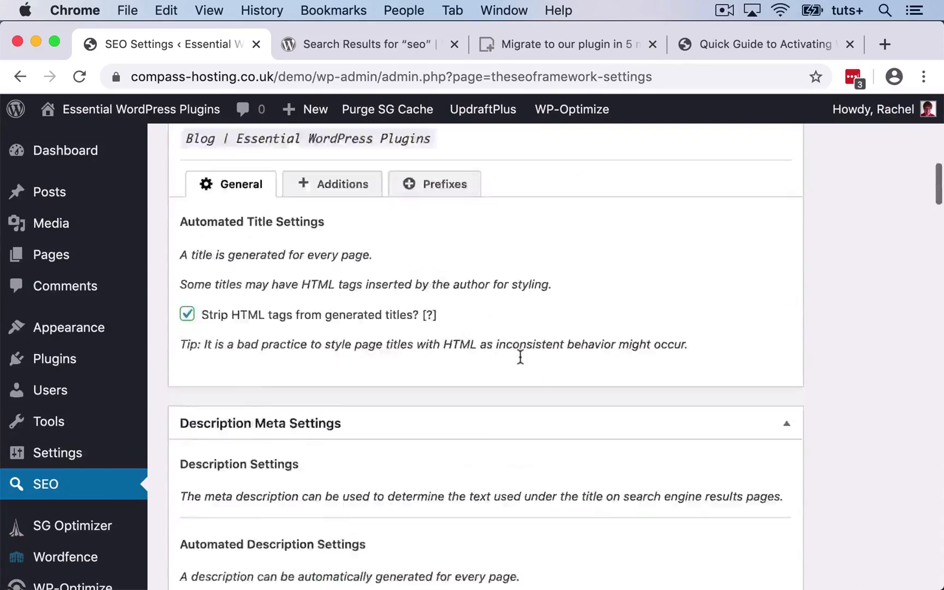
{"action": "scroll", "coordinate": [398, 391], "scroll_direction": "down", "scroll_amount": 20}
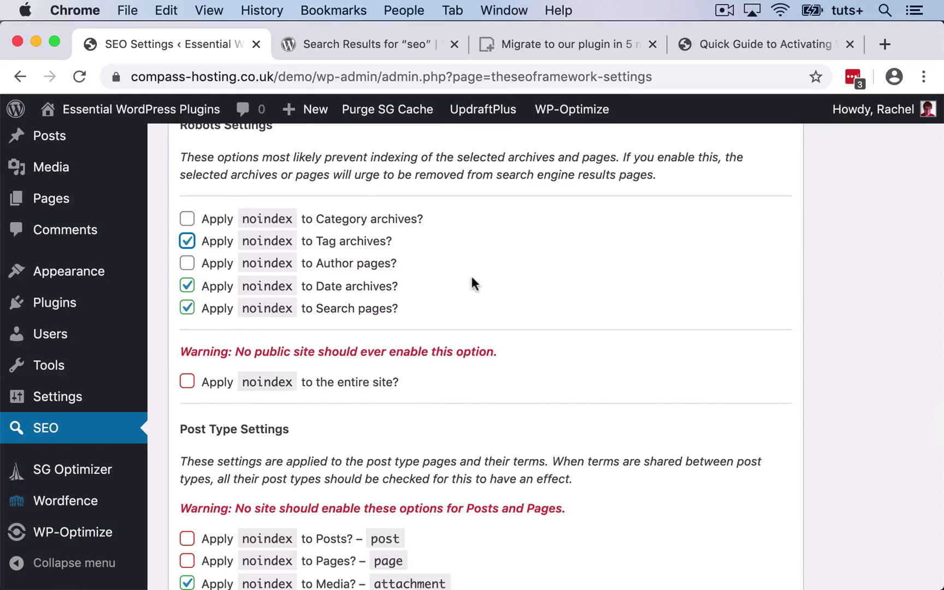
{"action": "scroll", "coordinate": [471, 276], "scroll_direction": "up", "scroll_amount": 3}
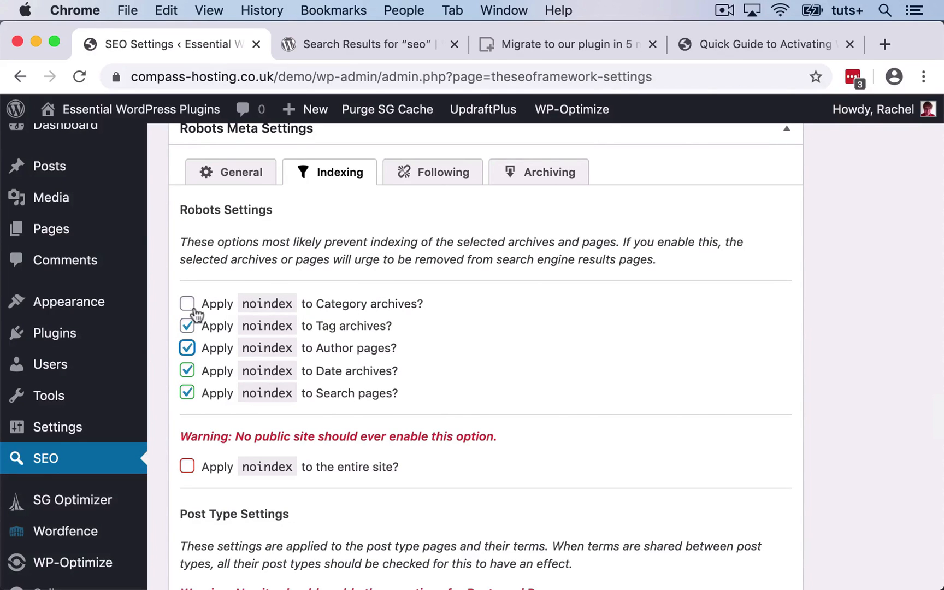
Step: Examine the noindex options for the entire site and post types, and the webmaster integration settings
{"action": "scroll", "coordinate": [394, 343], "scroll_direction": "down", "scroll_amount": 5}
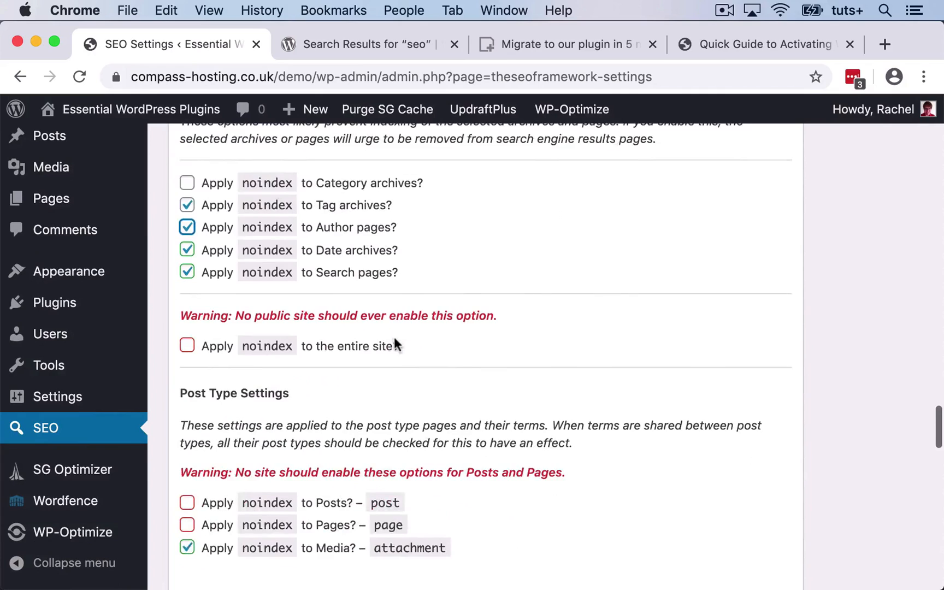
{"action": "scroll", "coordinate": [396, 344], "scroll_direction": "down", "scroll_amount": 3}
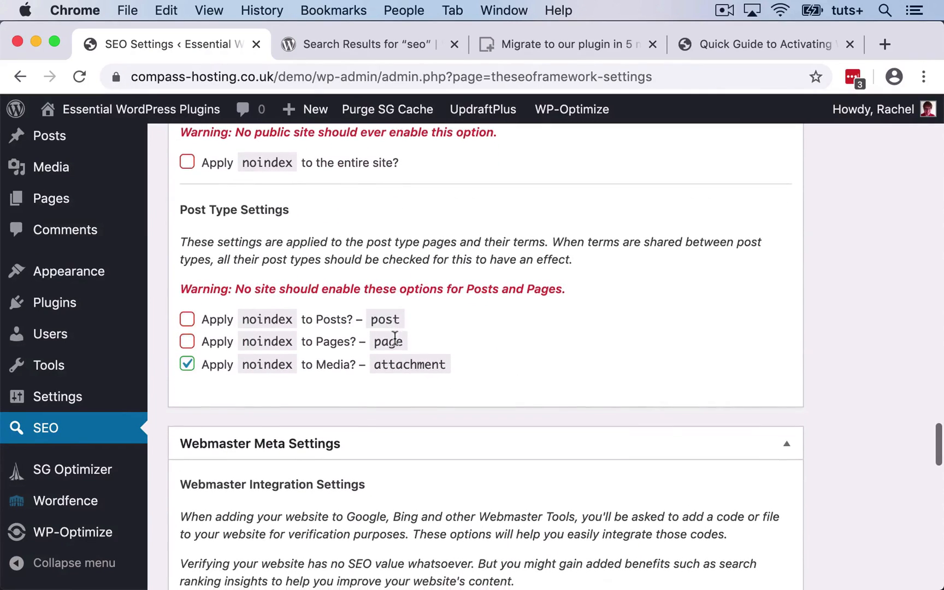
{"action": "scroll", "coordinate": [397, 346], "scroll_direction": "down", "scroll_amount": 1}
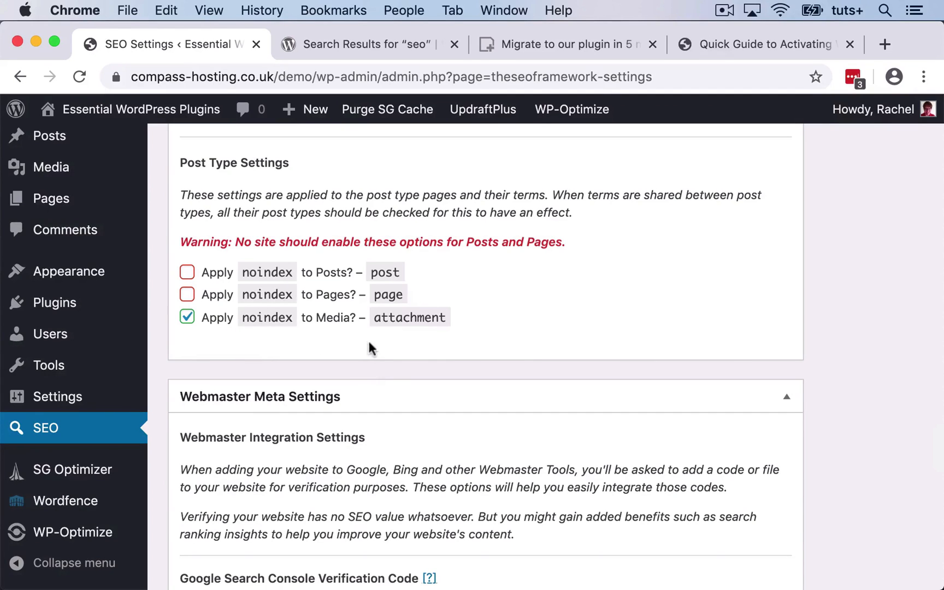
{"action": "scroll", "coordinate": [368, 342], "scroll_direction": "down", "scroll_amount": 2}
{"action": "scroll", "coordinate": [368, 339], "scroll_direction": "down", "scroll_amount": 1}
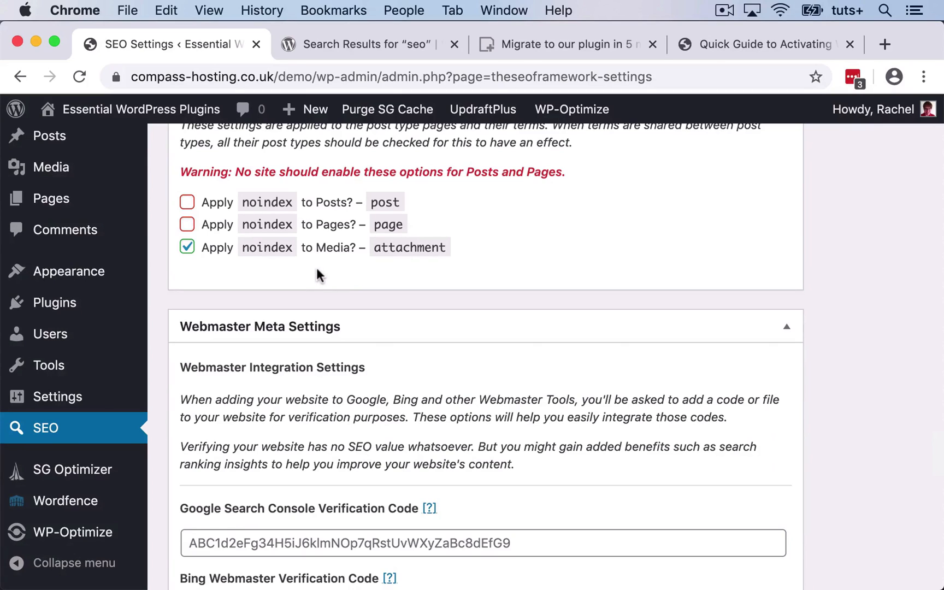
{"action": "scroll", "coordinate": [317, 271], "scroll_direction": "down", "scroll_amount": 2}
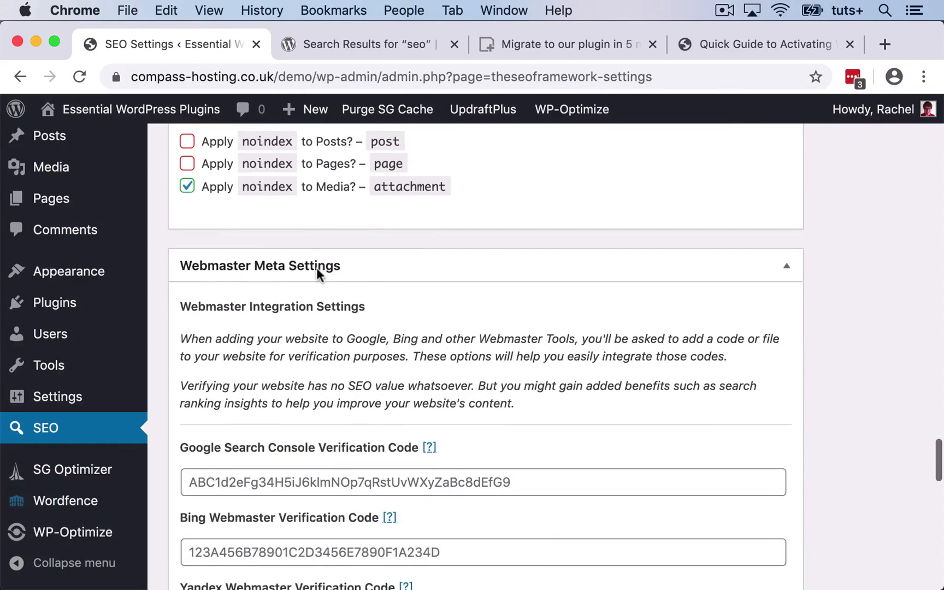
{"action": "scroll", "coordinate": [318, 269], "scroll_direction": "up", "scroll_amount": 1}
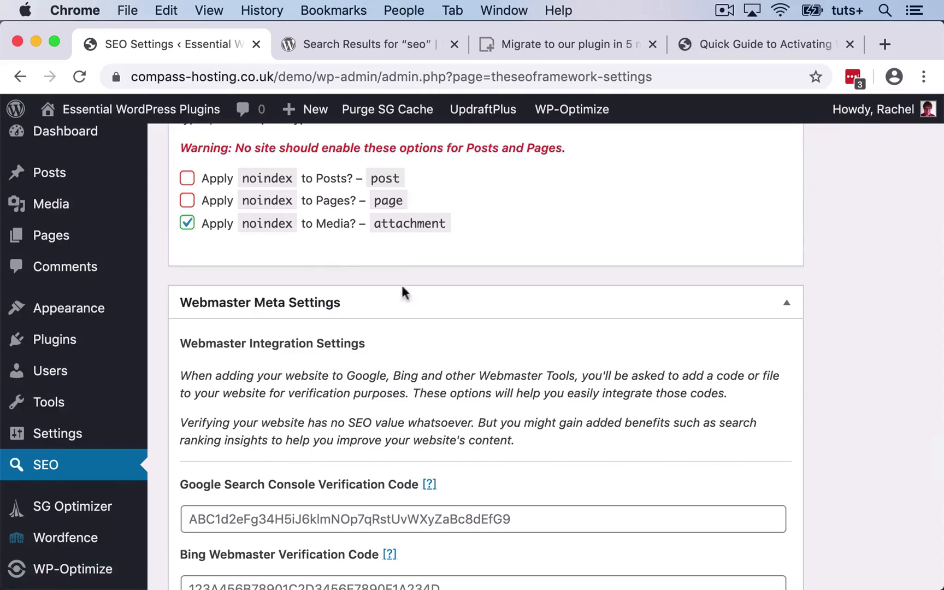
Step: Save the SEO settings
{"action": "scroll", "coordinate": [415, 315], "scroll_direction": "down", "scroll_amount": 5}
{"action": "scroll", "coordinate": [415, 312], "scroll_direction": "down", "scroll_amount": 15}
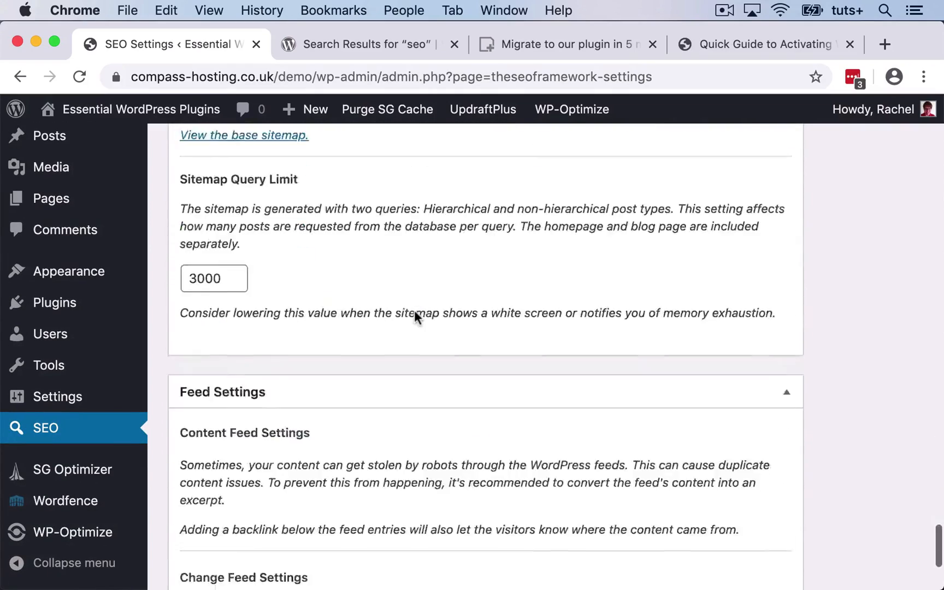
{"action": "left_click", "coordinate": [645, 508]}
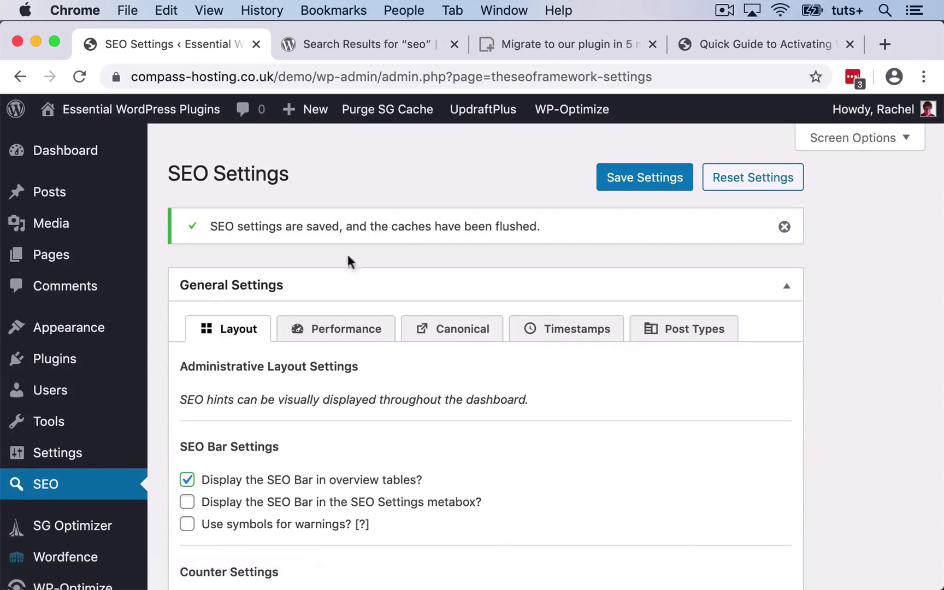
Step: Go to the posts list and examine the SEO bar indicators for the draft "Quick Guide to Activating WordPress Multisite"
{"action": "left_click", "coordinate": [38, 198]}
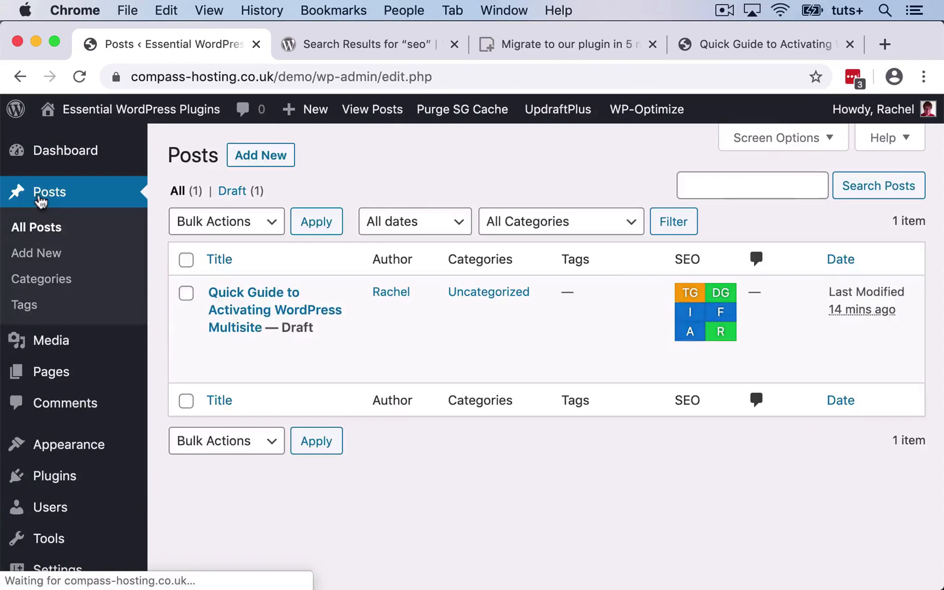
{"action": "left_click", "coordinate": [244, 322]}
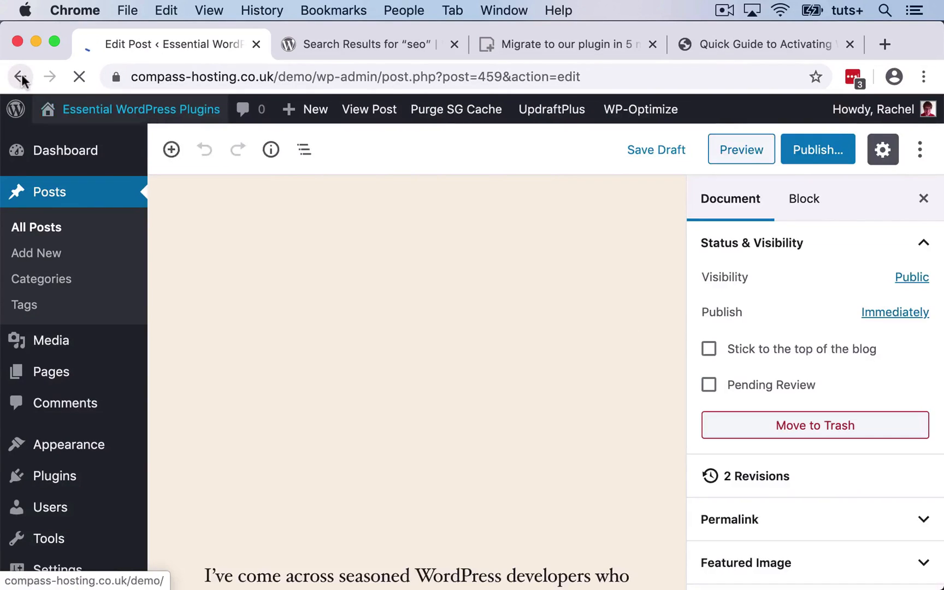
{"action": "left_click", "coordinate": [21, 77]}
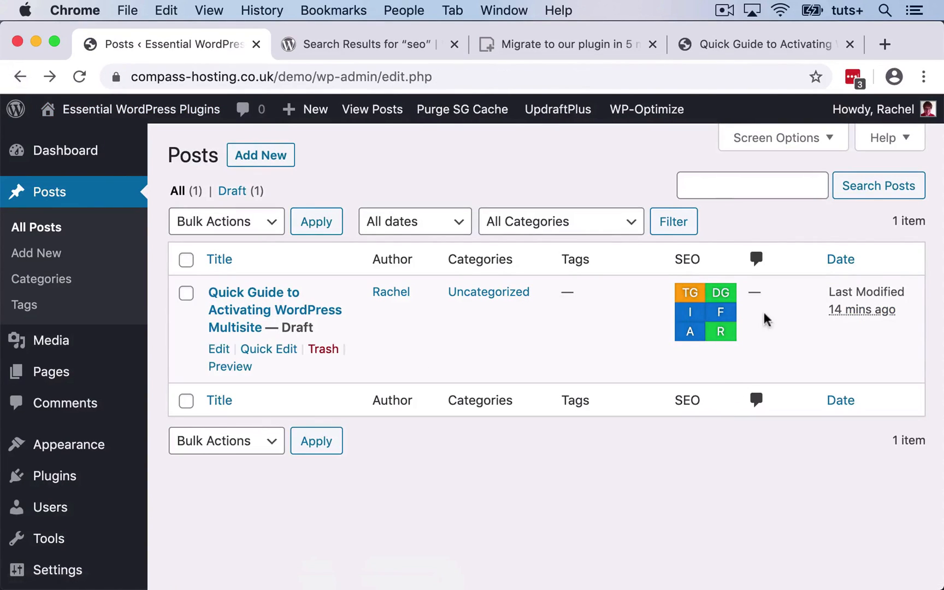
{"action": "mouse_move", "coordinate": [704, 297]}
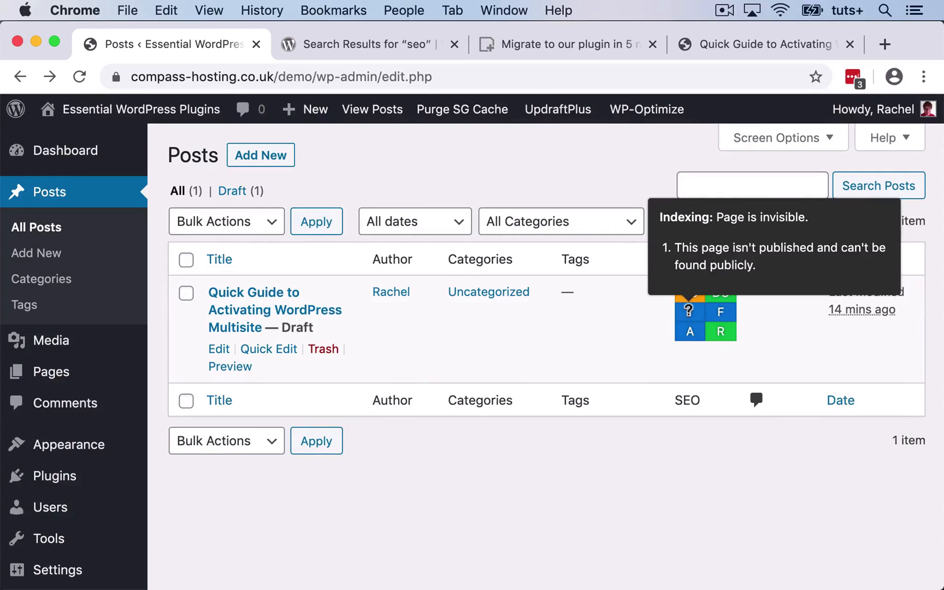
{"action": "mouse_move", "coordinate": [718, 313]}
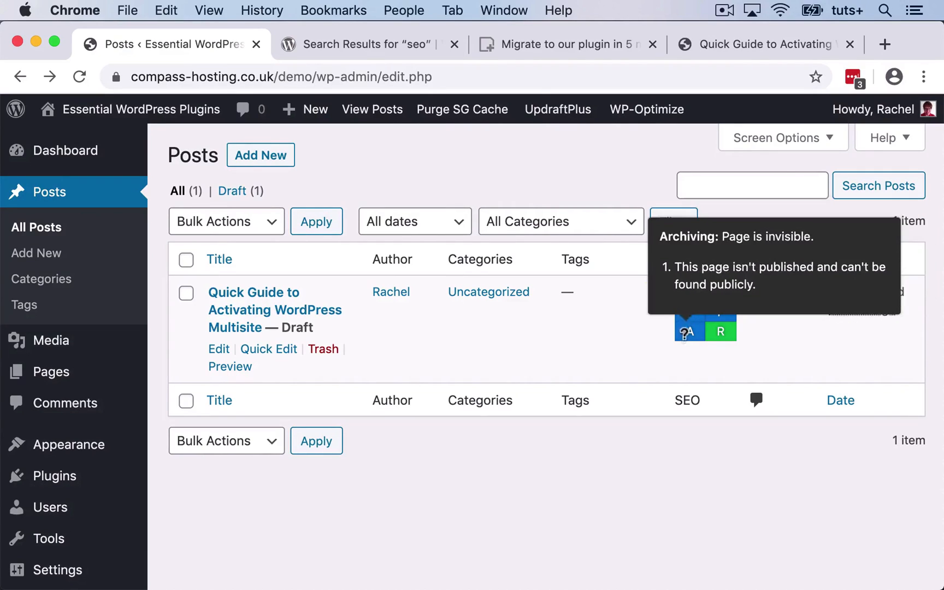
{"action": "mouse_move", "coordinate": [681, 334]}
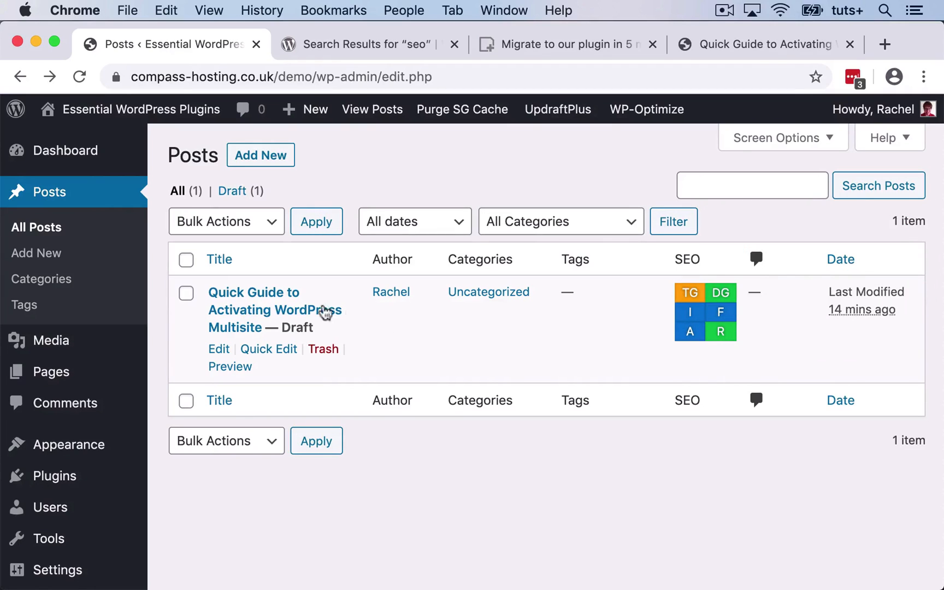
Step: Open the draft "Quick Guide to Activating WordPress Multisite" for editing and publish it
{"action": "left_click", "coordinate": [242, 316]}
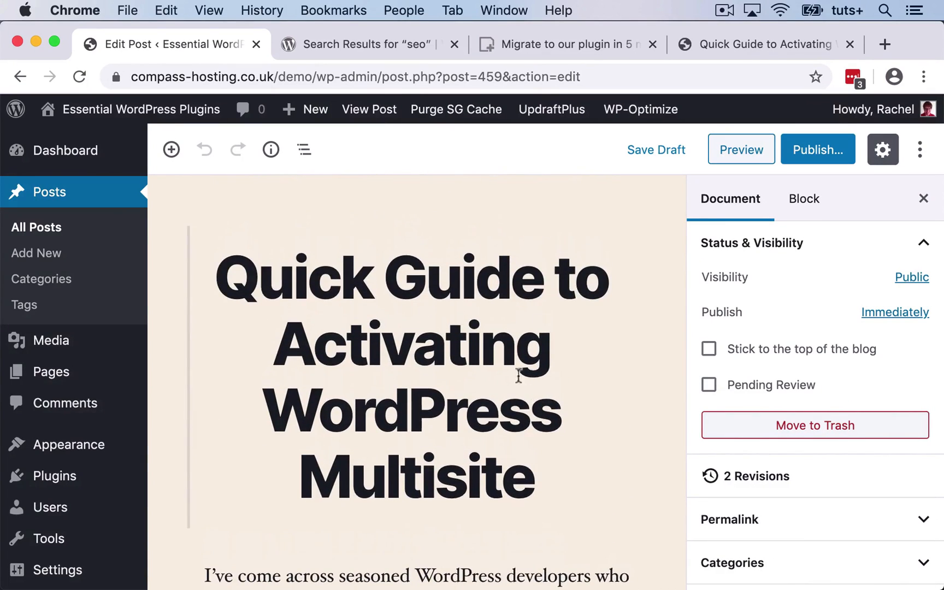
{"action": "left_click", "coordinate": [839, 152]}
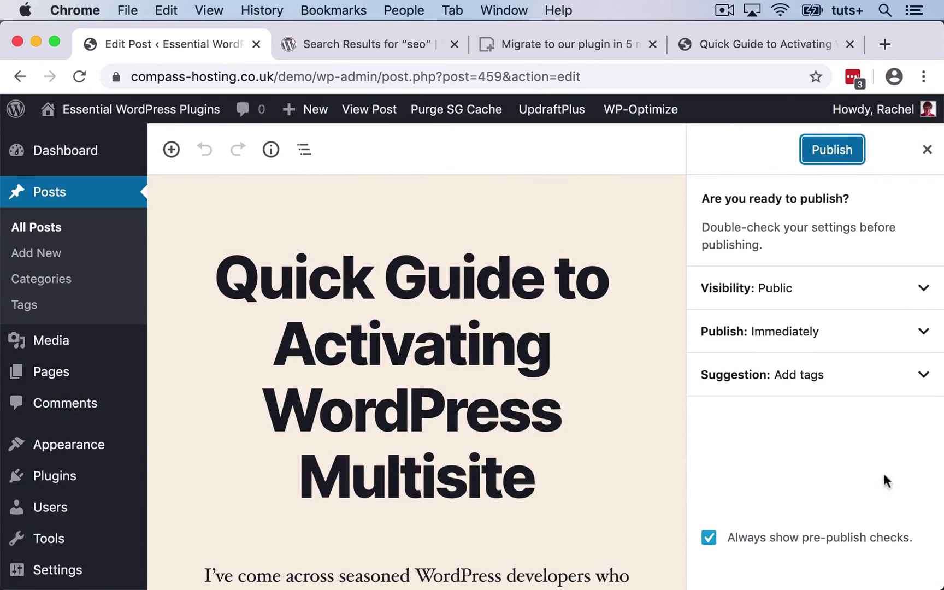
{"action": "left_click", "coordinate": [828, 149]}
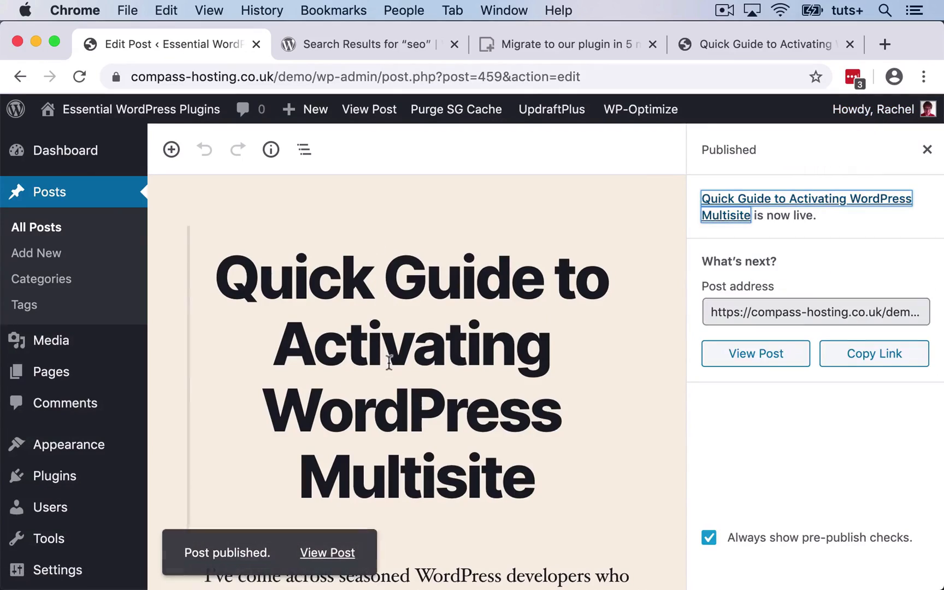
Step: Enter "Quick Guide to Activating WordPress Multisite" as the meta title in the post's SEO settings
{"action": "scroll", "coordinate": [497, 389], "scroll_direction": "down", "scroll_amount": 10}
{"action": "scroll", "coordinate": [499, 390], "scroll_direction": "down", "scroll_amount": 15}
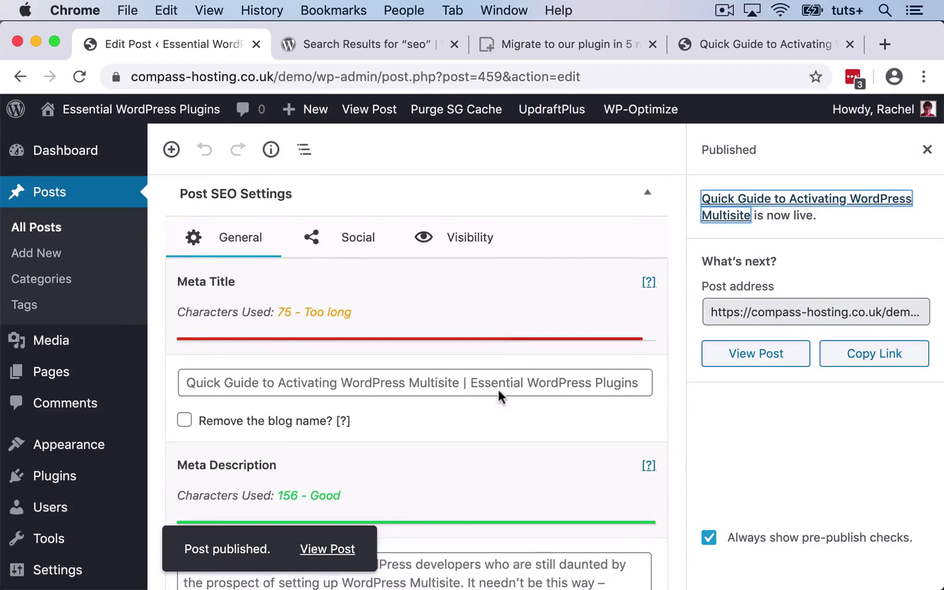
{"action": "scroll", "coordinate": [498, 391], "scroll_direction": "down", "scroll_amount": 1}
{"action": "scroll", "coordinate": [373, 272], "scroll_direction": "up", "scroll_amount": 1}
{"action": "scroll", "coordinate": [374, 277], "scroll_direction": "down", "scroll_amount": 1}
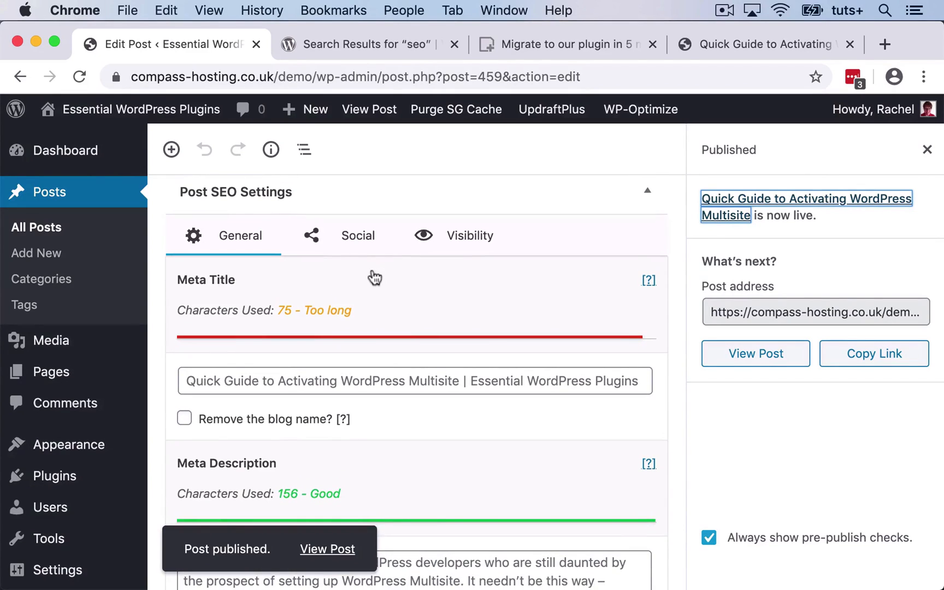
{"action": "left_click", "coordinate": [352, 383]}
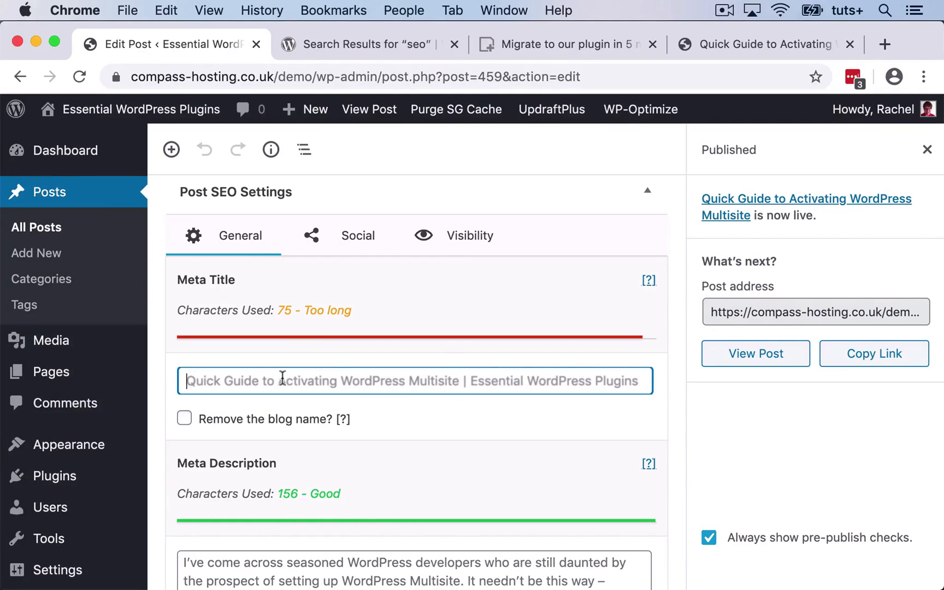
{"action": "type", "text": "Quick"}
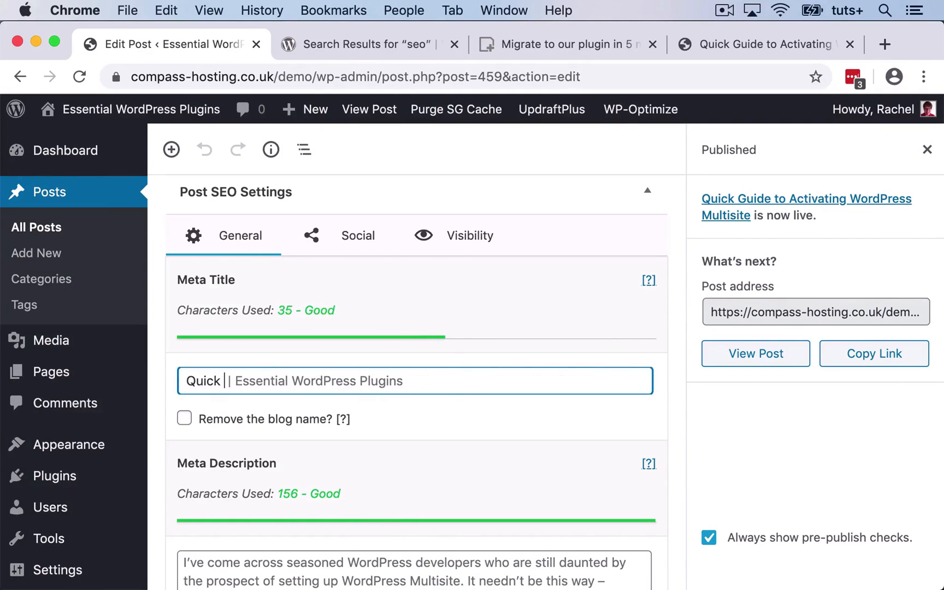
{"action": "type", "text": " Guide to Ac"}
{"action": "key", "text": "BackSpace"}
{"action": "key", "text": "BackSpace"}
{"action": "type", "text": "Activating W"}
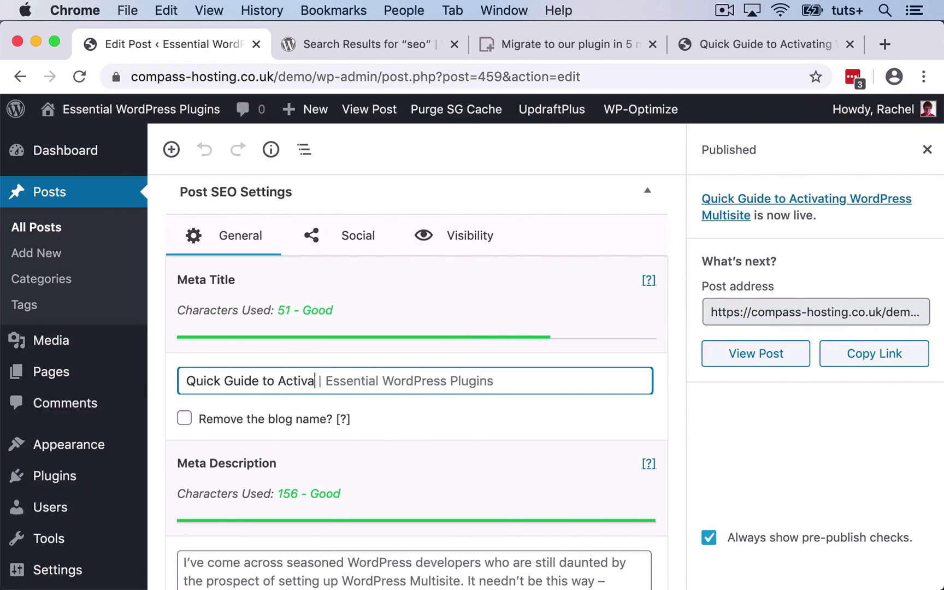
{"action": "type", "text": "ordP"}
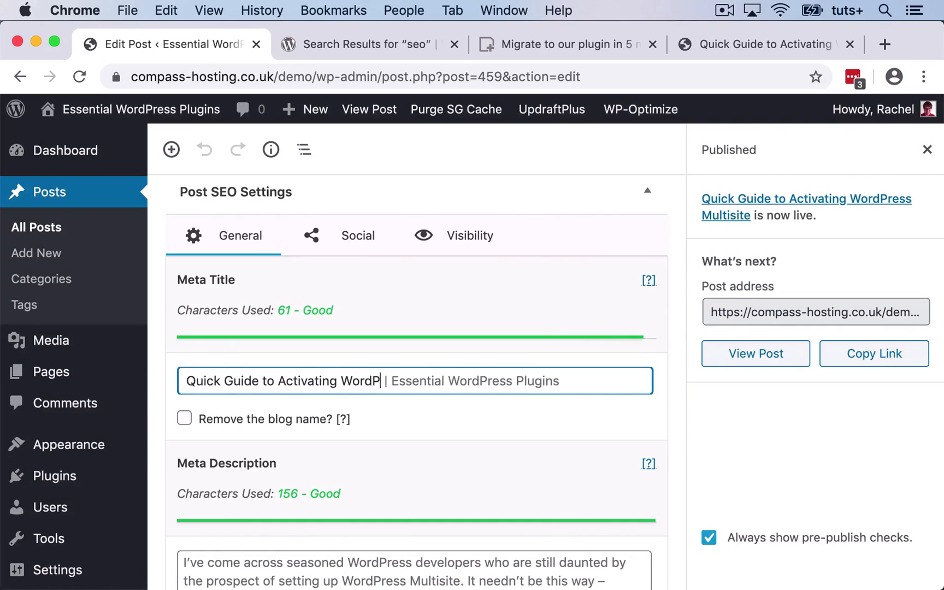
{"action": "type", "text": "ress Mutlsi"}
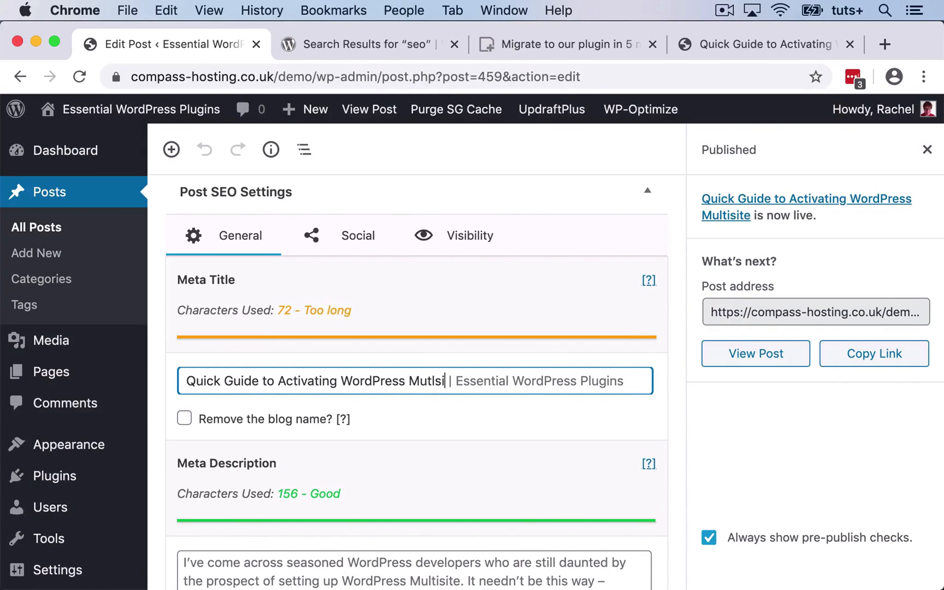
{"action": "key", "text": "BackSpace"}
{"action": "key", "text": "BackSpace"}
{"action": "key", "text": "BackSpace"}
{"action": "key", "text": "BackSpace"}
{"action": "type", "text": "ltisite"}
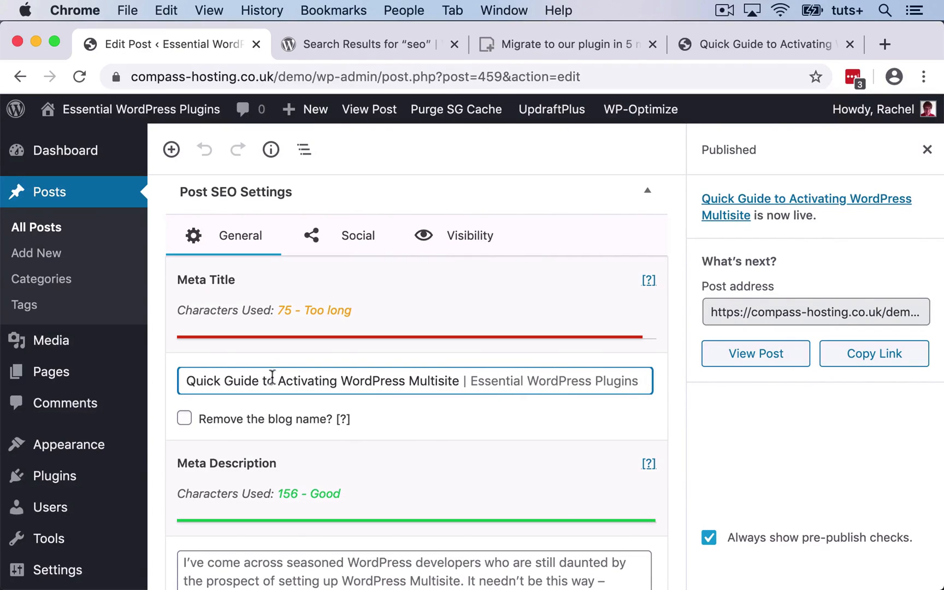
Step: Shorten the meta title to "Activating WordPress Multisite" and try removing the blog name before restoring it
{"action": "left_click_drag", "start_coordinate": [276, 380], "coordinate": [166, 381]}
{"action": "key", "text": "BackSpace"}
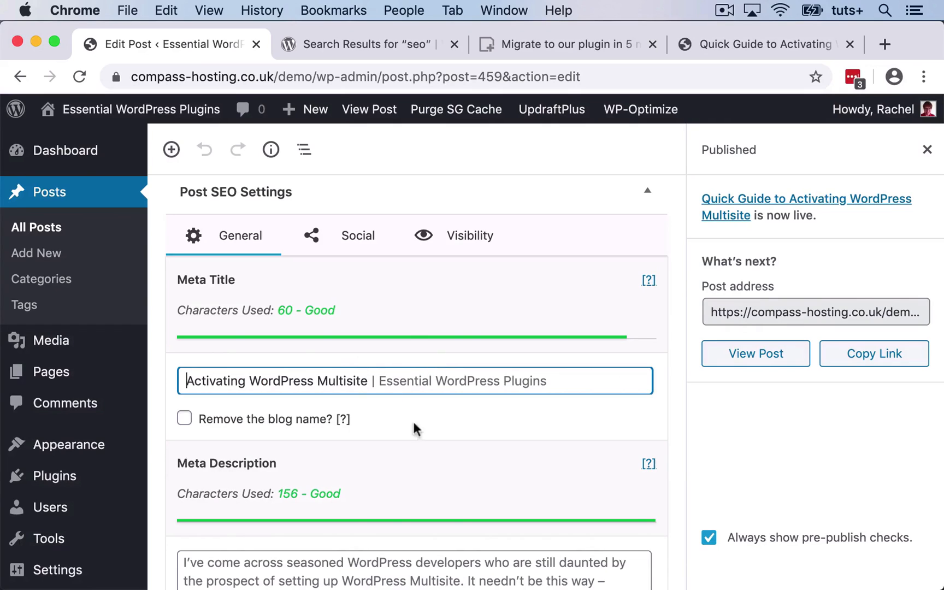
{"action": "left_click", "coordinate": [184, 419]}
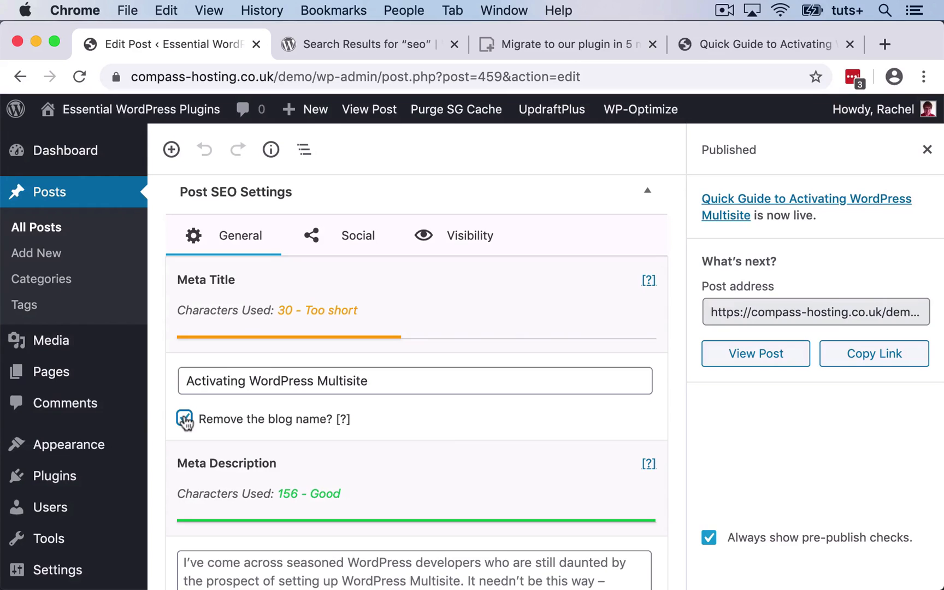
{"action": "left_click", "coordinate": [184, 419]}
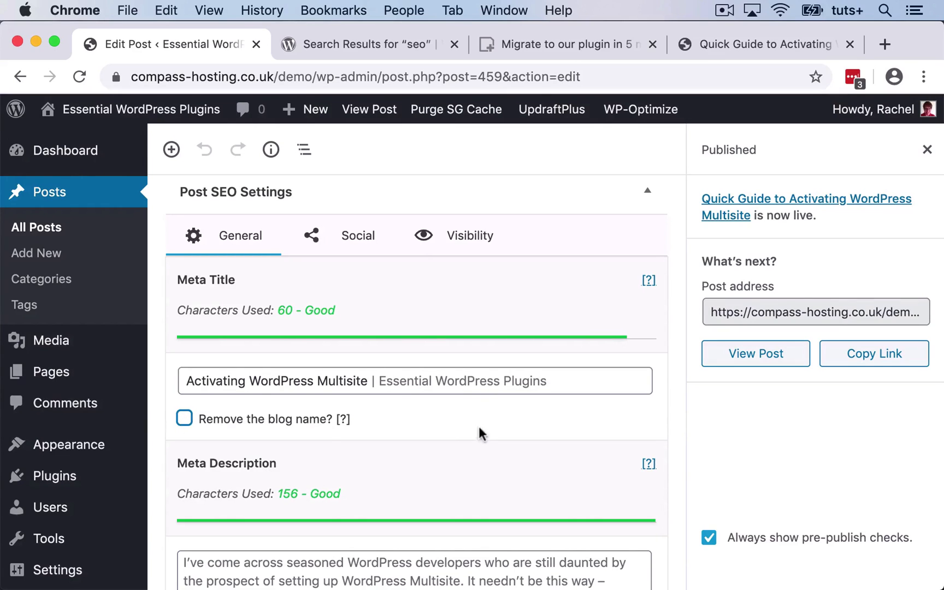
Step: Enter "Learn how to activate WordPress Multisite and create a network of blogs using WordPress." as the post's meta description
{"action": "scroll", "coordinate": [481, 432], "scroll_direction": "down", "scroll_amount": 2}
{"action": "scroll", "coordinate": [478, 437], "scroll_direction": "down", "scroll_amount": 1}
{"action": "left_click", "coordinate": [212, 507]}
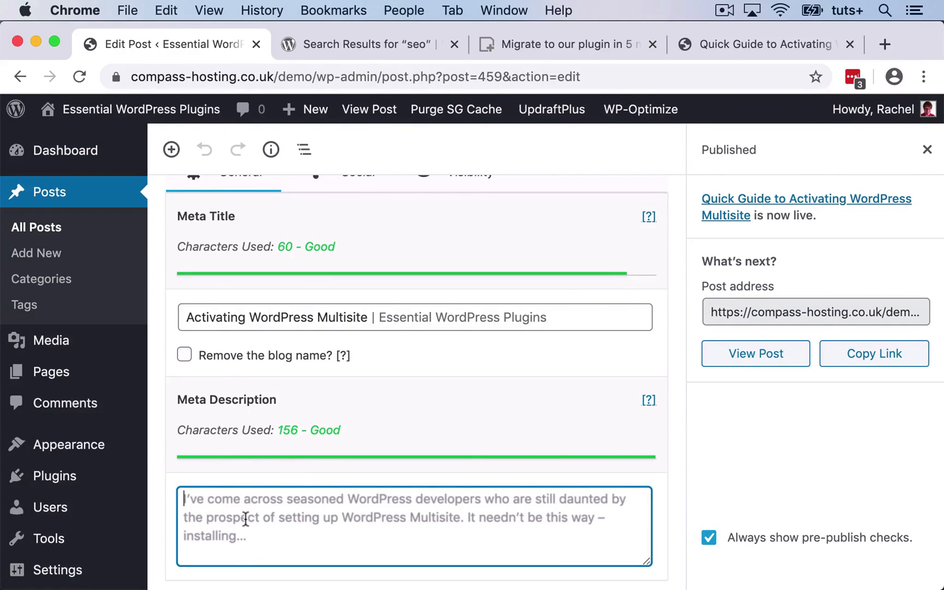
{"action": "type", "text": "Learn how to activate WordPress Multis"}
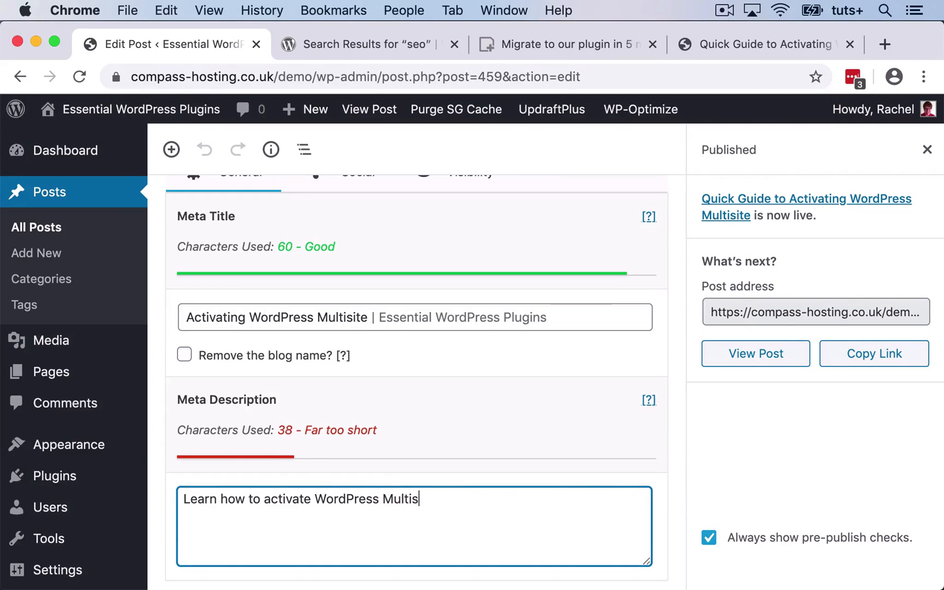
{"action": "type", "text": "ite and create"}
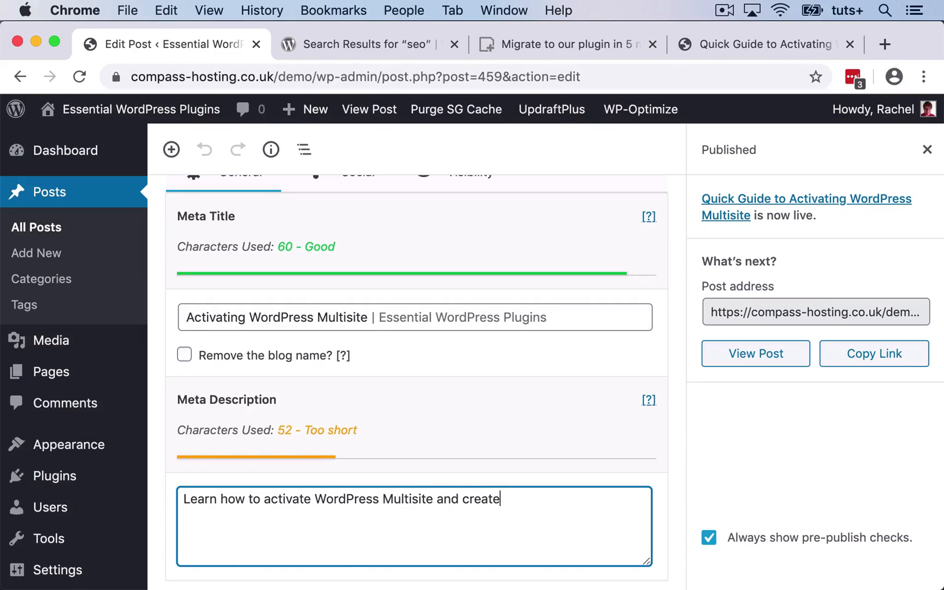
{"action": "type", "text": " a network"}
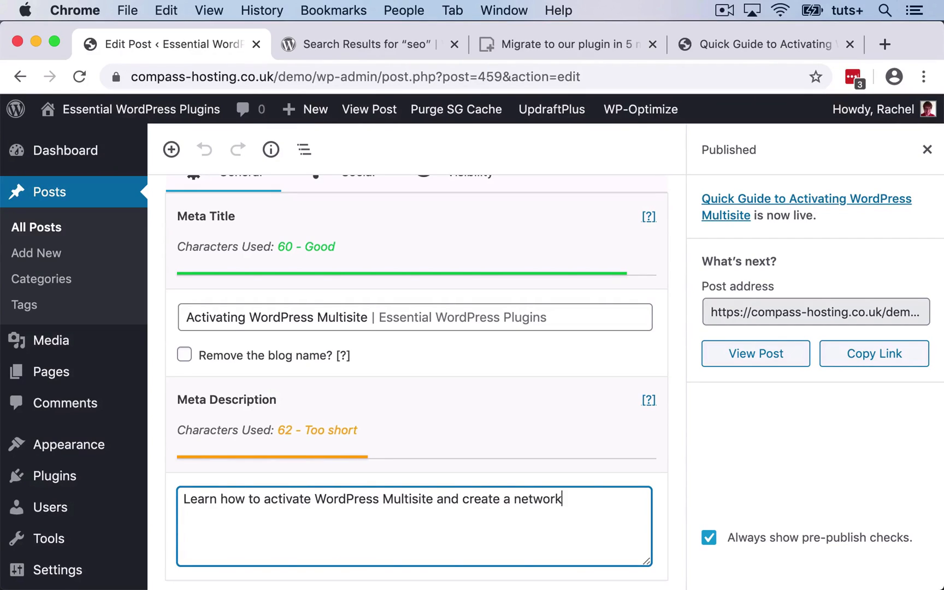
{"action": "type", "text": " orf blogs using WordPress"}
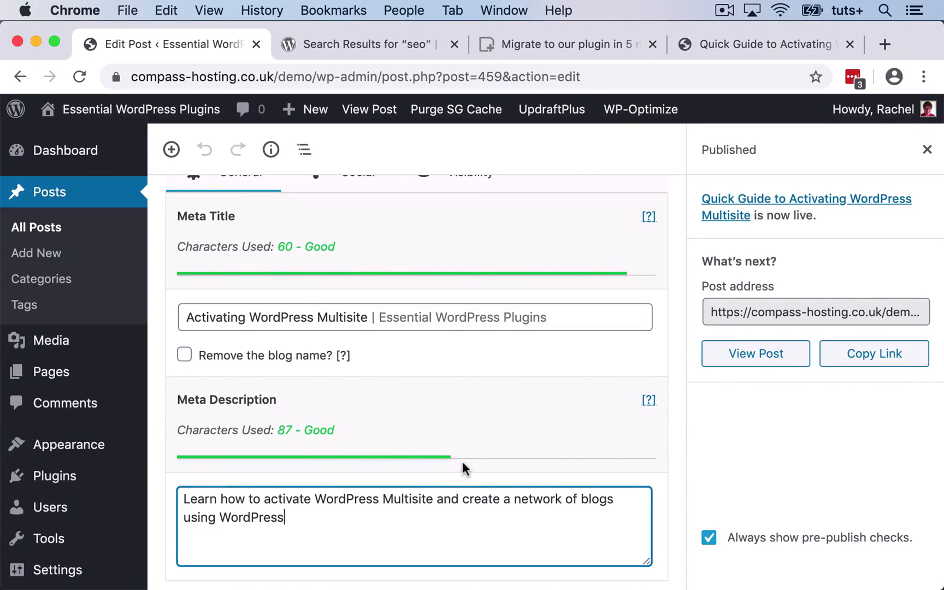
{"action": "type", "text": "."}
Step: Review the post's social SEO settings, from the Open Graph title and description to the Twitter fields and social image
{"action": "mouse_move", "coordinate": [386, 464]}
{"action": "scroll", "coordinate": [342, 508], "scroll_direction": "up", "scroll_amount": 1}
{"action": "scroll", "coordinate": [342, 508], "scroll_direction": "up", "scroll_amount": 3}
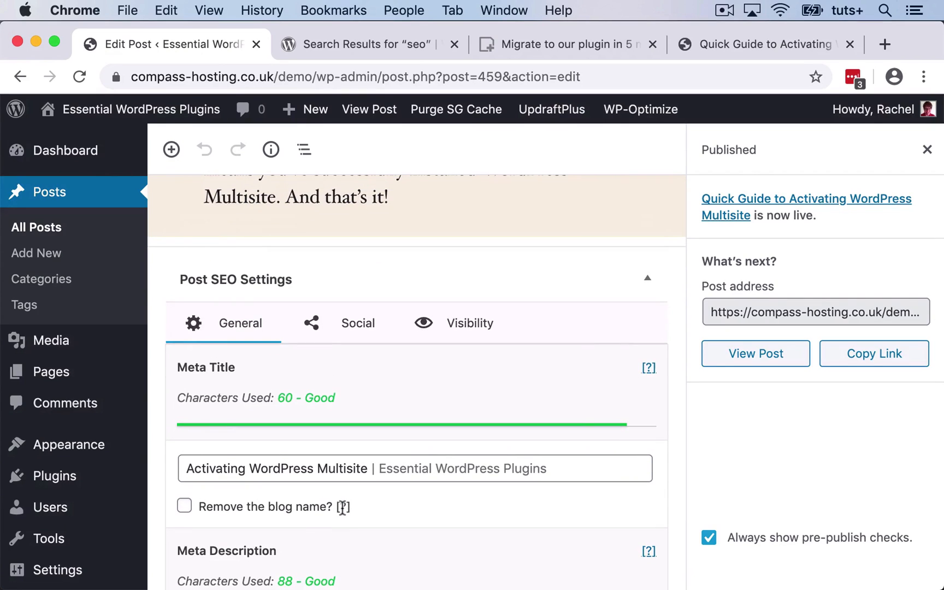
{"action": "scroll", "coordinate": [389, 403], "scroll_direction": "down", "scroll_amount": 1}
{"action": "left_click", "coordinate": [363, 323]}
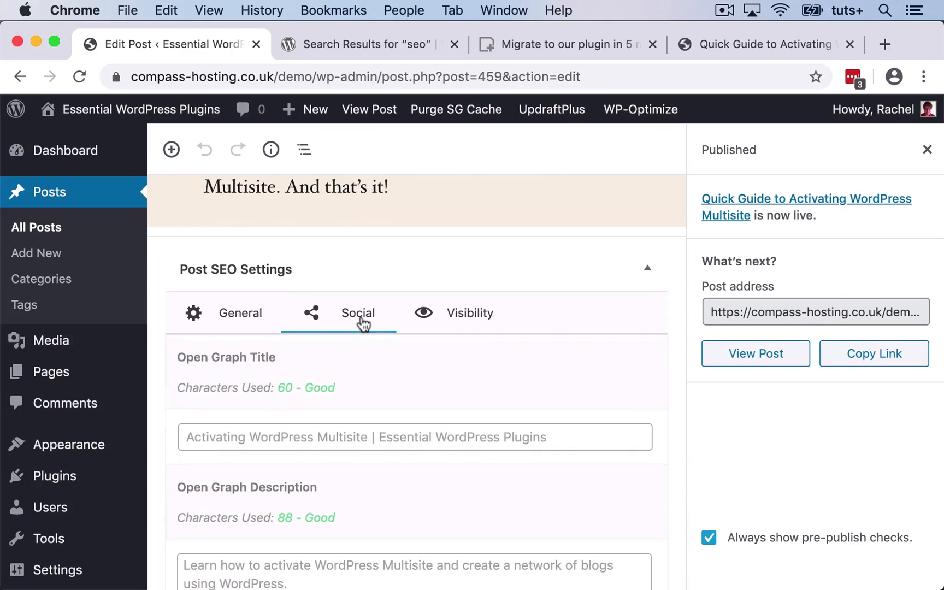
{"action": "scroll", "coordinate": [395, 376], "scroll_direction": "down", "scroll_amount": 8}
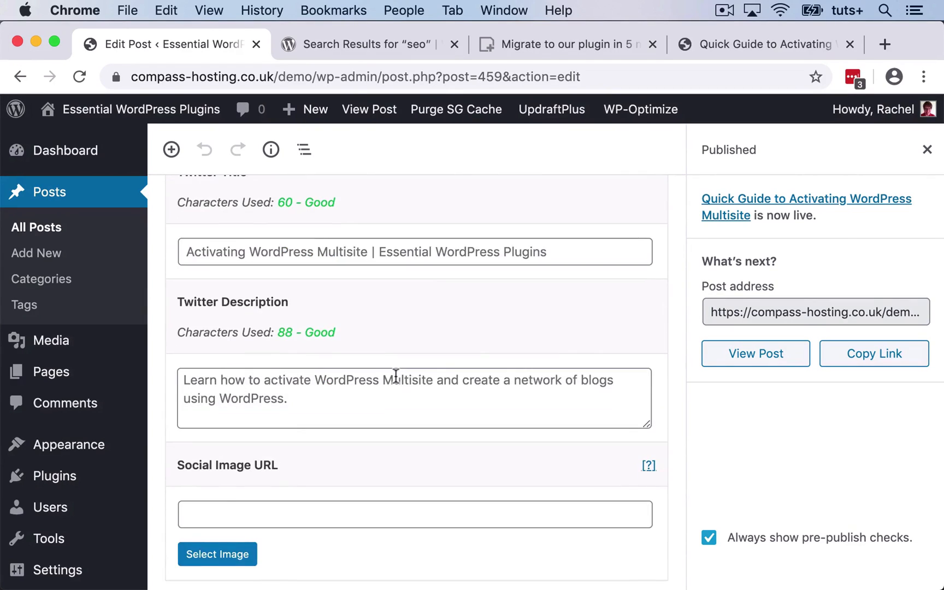
{"action": "scroll", "coordinate": [395, 379], "scroll_direction": "up", "scroll_amount": 7}
Step: Examine the post's visibility SEO settings, including the canonical URL, robots meta, archive settings and 301 redirect
{"action": "left_click", "coordinate": [470, 210]}
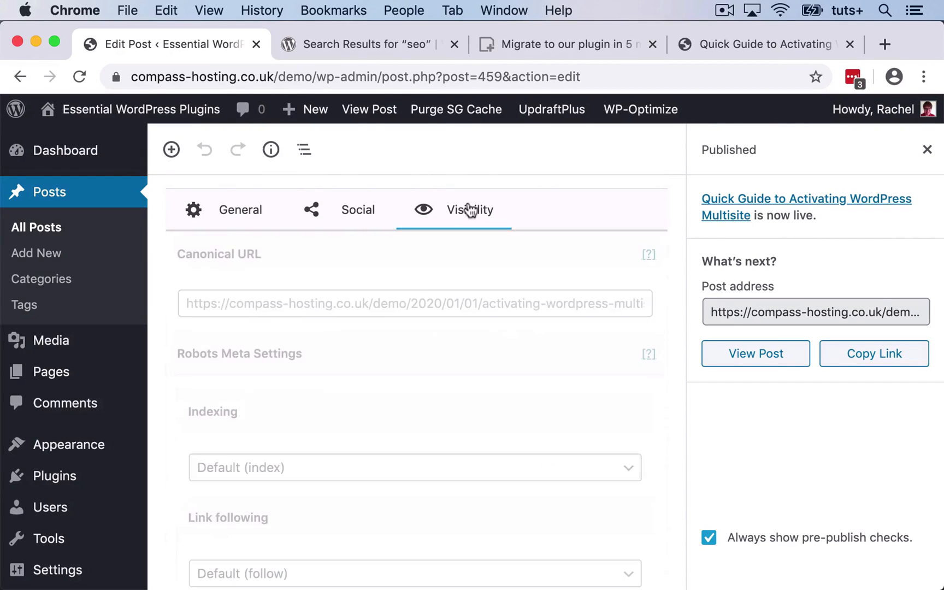
{"action": "scroll", "coordinate": [432, 401], "scroll_direction": "down", "scroll_amount": 5}
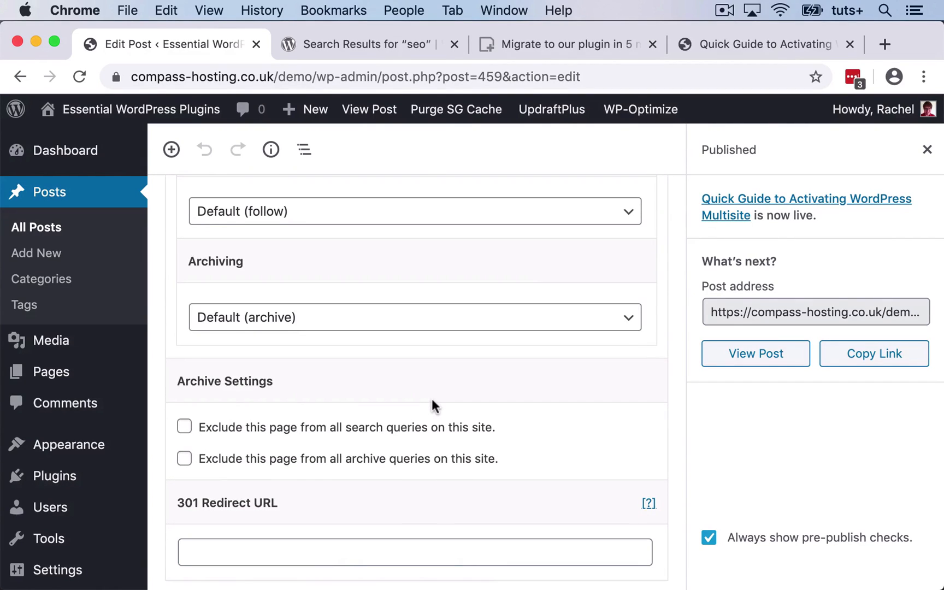
{"action": "scroll", "coordinate": [433, 401], "scroll_direction": "up", "scroll_amount": 9}
{"action": "left_click", "coordinate": [245, 359]}
{"action": "left_click", "coordinate": [481, 358]}
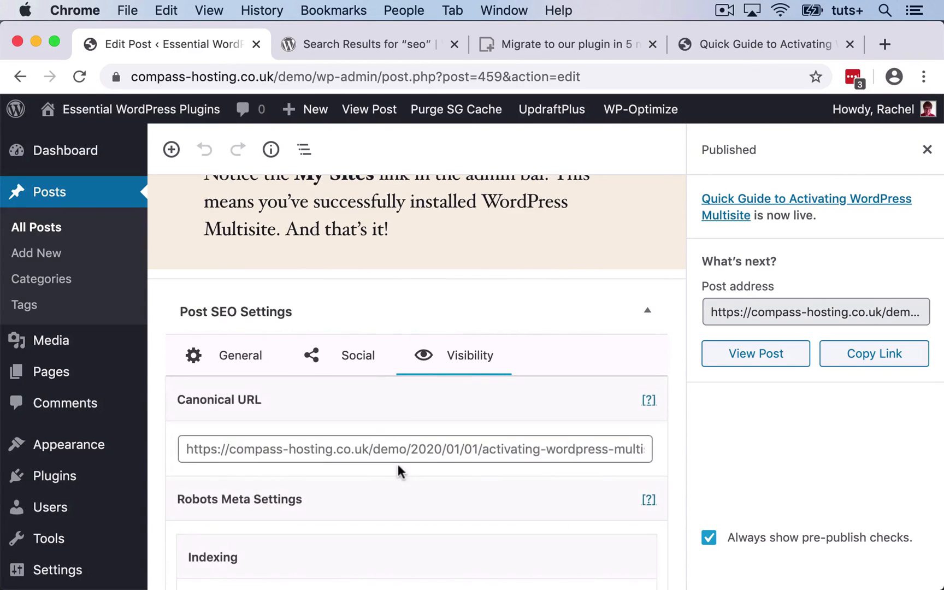
{"action": "scroll", "coordinate": [397, 467], "scroll_direction": "down", "scroll_amount": 6}
{"action": "scroll", "coordinate": [397, 467], "scroll_direction": "down", "scroll_amount": 3}
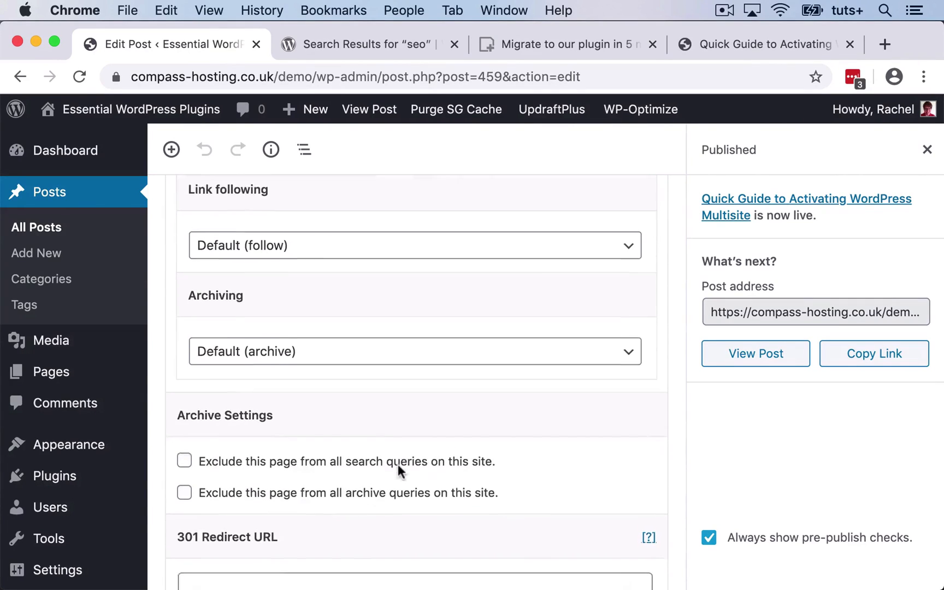
Step: Return to the post's general SEO settings, dismiss the publishing confirmation and update the post
{"action": "scroll", "coordinate": [398, 464], "scroll_direction": "up", "scroll_amount": 8}
{"action": "left_click", "coordinate": [228, 265]}
{"action": "scroll", "coordinate": [404, 327], "scroll_direction": "up", "scroll_amount": 3}
{"action": "scroll", "coordinate": [410, 326], "scroll_direction": "down", "scroll_amount": 5}
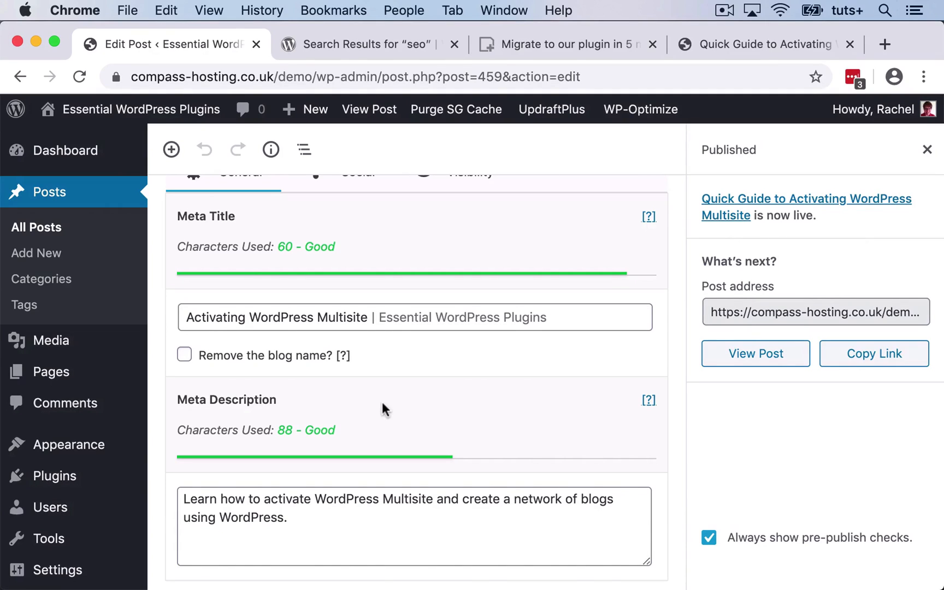
{"action": "left_click", "coordinate": [927, 150]}
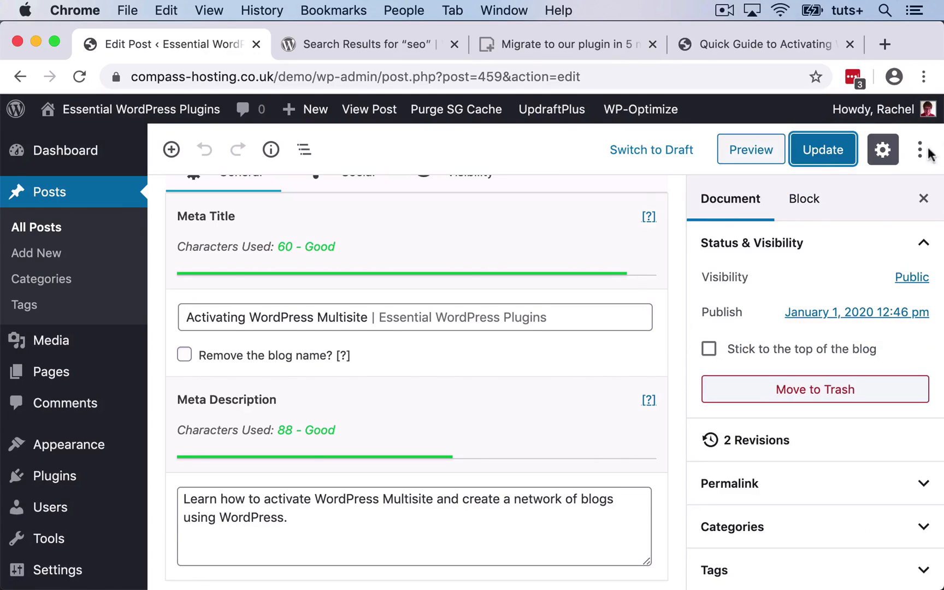
{"action": "left_click", "coordinate": [827, 151]}
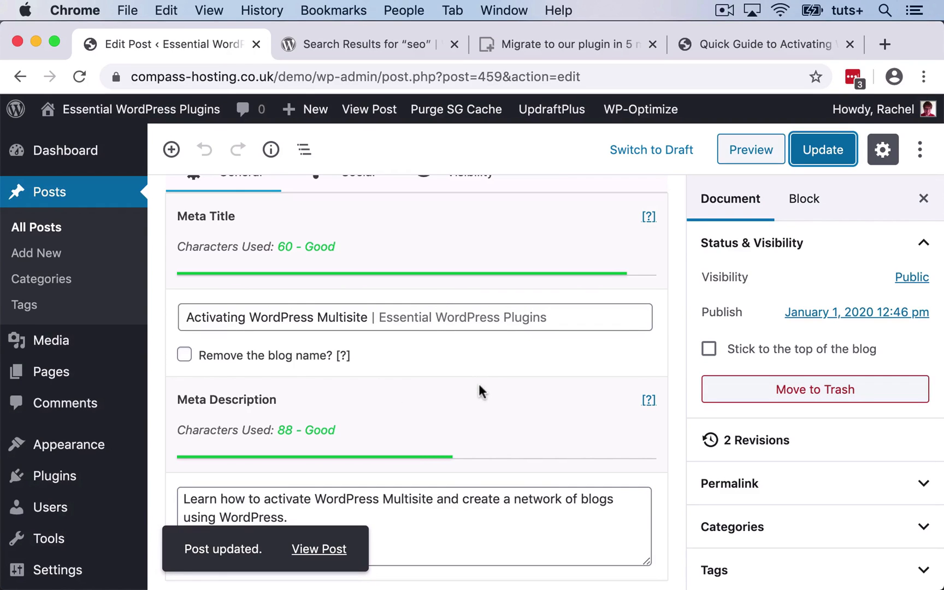
Step: On The SEO Framework's website, view the Premium subscription plans and open the Focus extension's page
{"action": "left_click", "coordinate": [548, 43]}
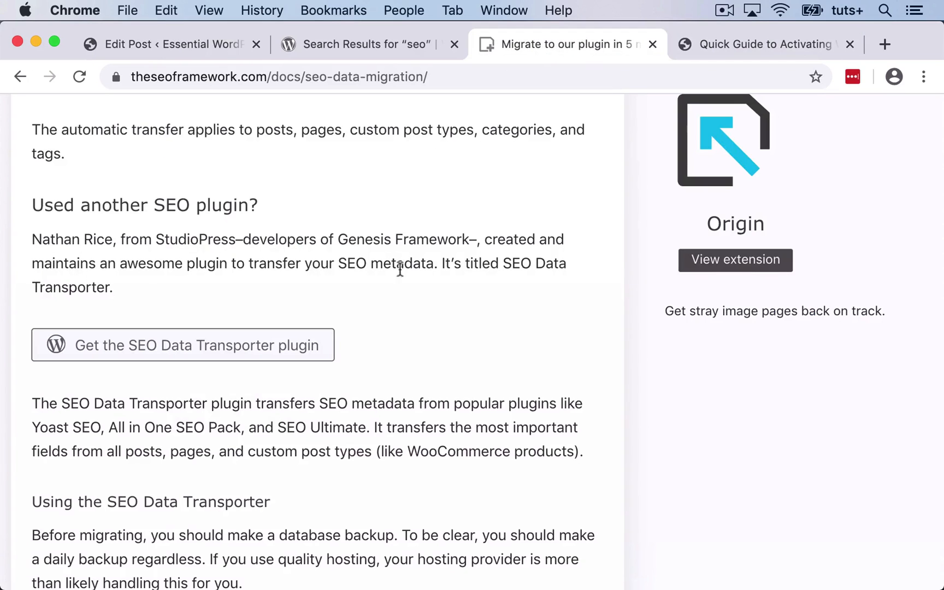
{"action": "scroll", "coordinate": [412, 278], "scroll_direction": "up", "scroll_amount": 15}
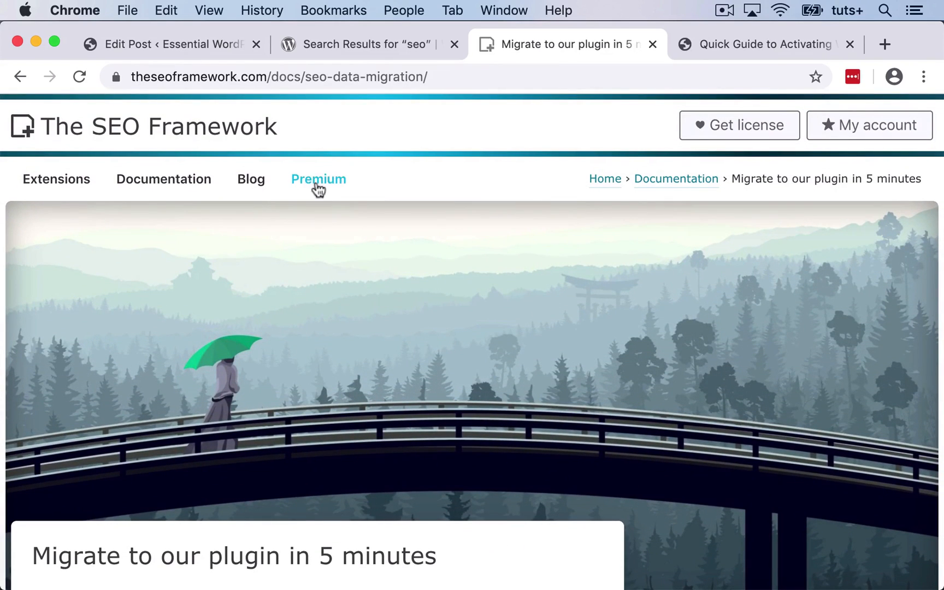
{"action": "left_click", "coordinate": [317, 185]}
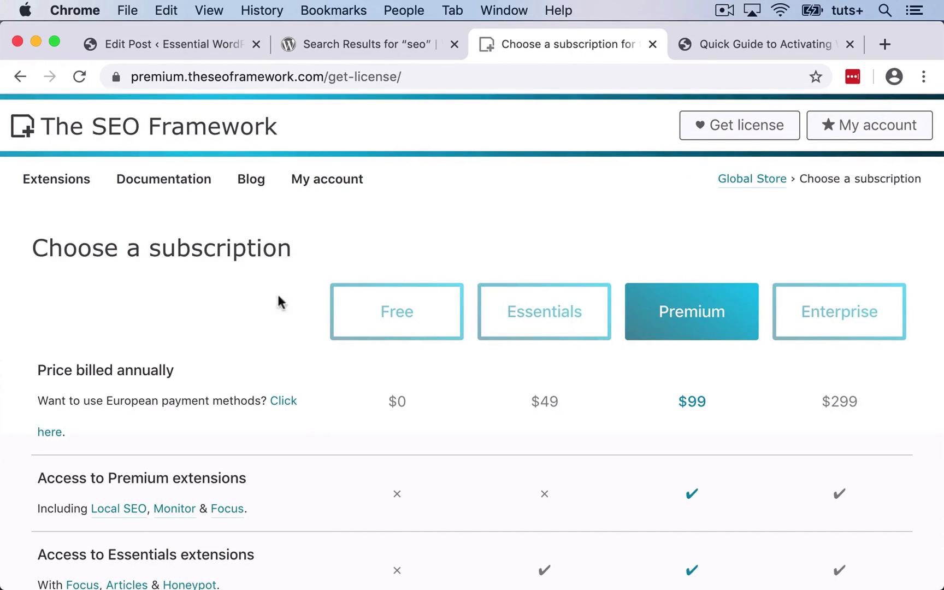
{"action": "scroll", "coordinate": [301, 364], "scroll_direction": "down", "scroll_amount": 3}
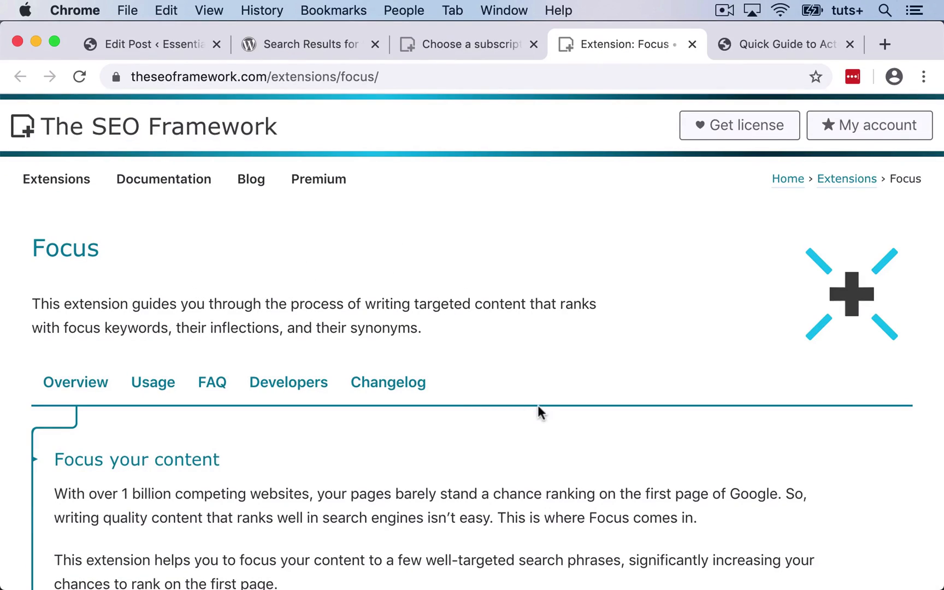
Step: Read through the Focus extension's features and software details, and open its license options
{"action": "scroll", "coordinate": [538, 405], "scroll_direction": "down", "scroll_amount": 8}
{"action": "scroll", "coordinate": [538, 405], "scroll_direction": "down", "scroll_amount": 4}
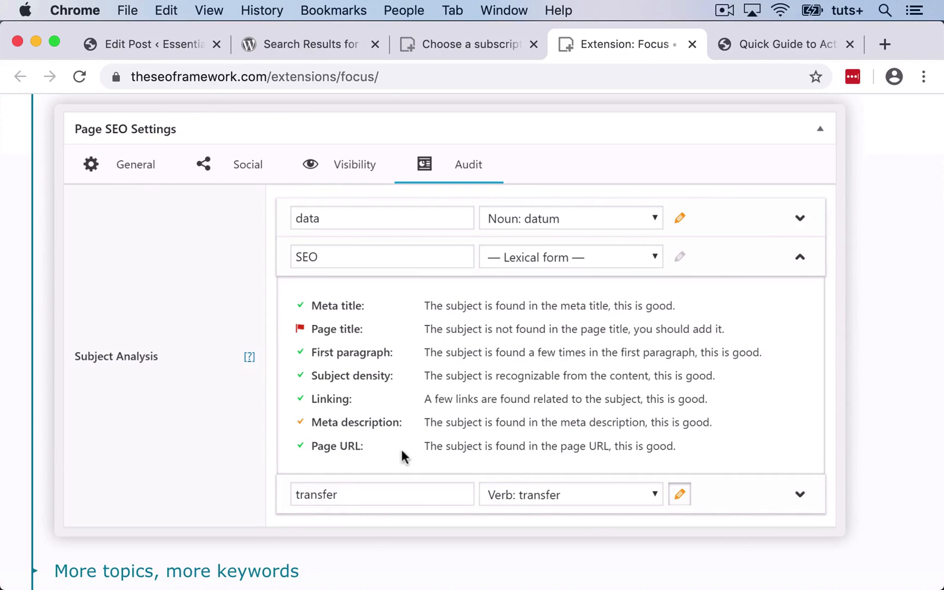
{"action": "scroll", "coordinate": [500, 428], "scroll_direction": "up", "scroll_amount": 4}
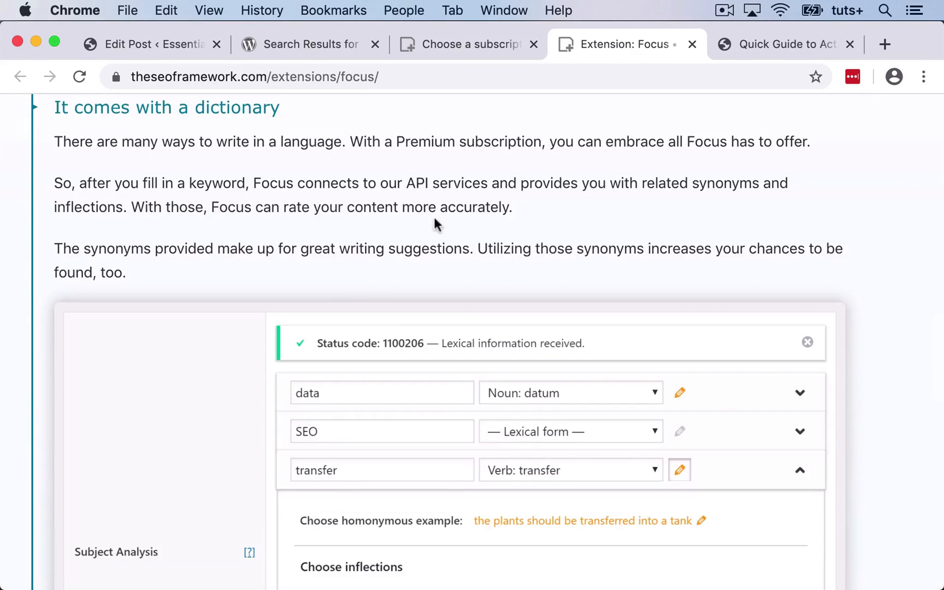
{"action": "scroll", "coordinate": [442, 231], "scroll_direction": "down", "scroll_amount": 10}
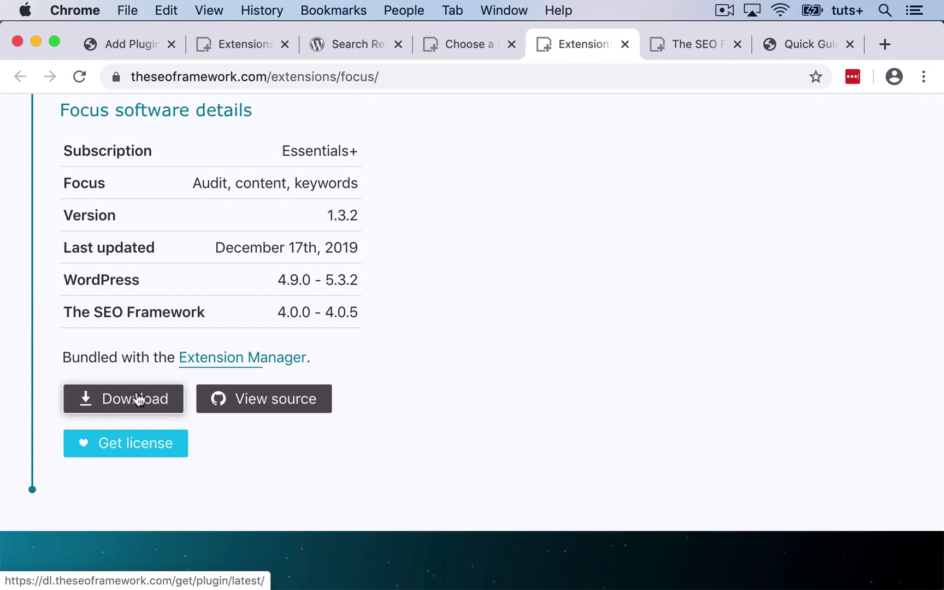
{"action": "left_click", "coordinate": [144, 451]}
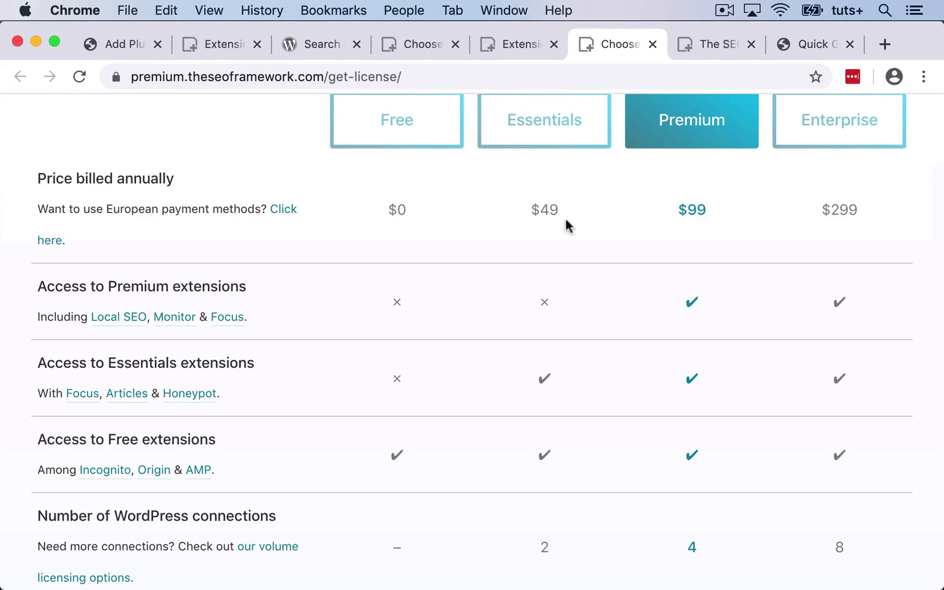